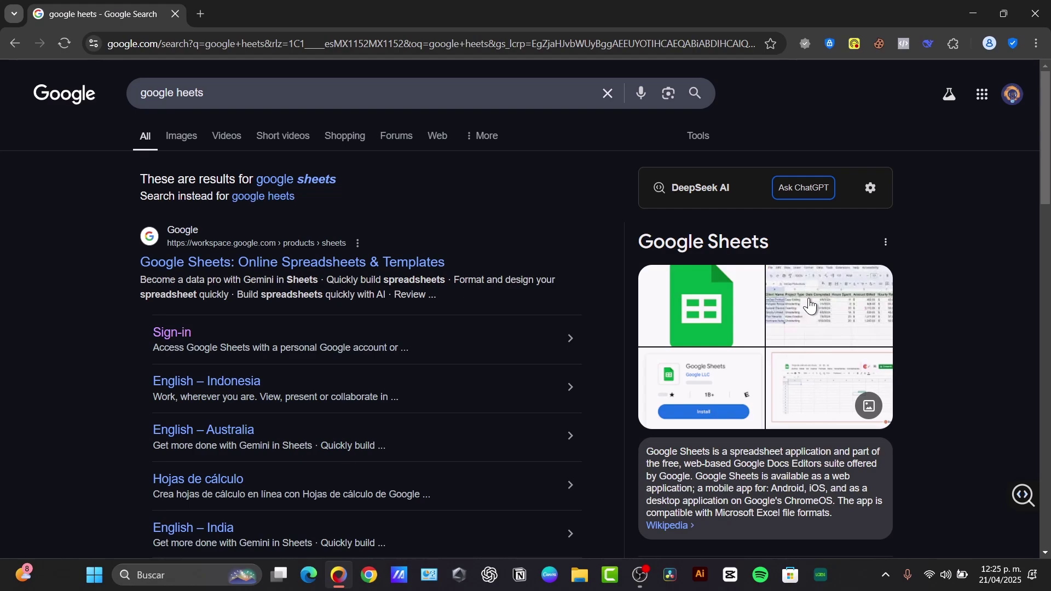
- Follow the Sign-in link under the Google Sheets search result
click(181, 333)
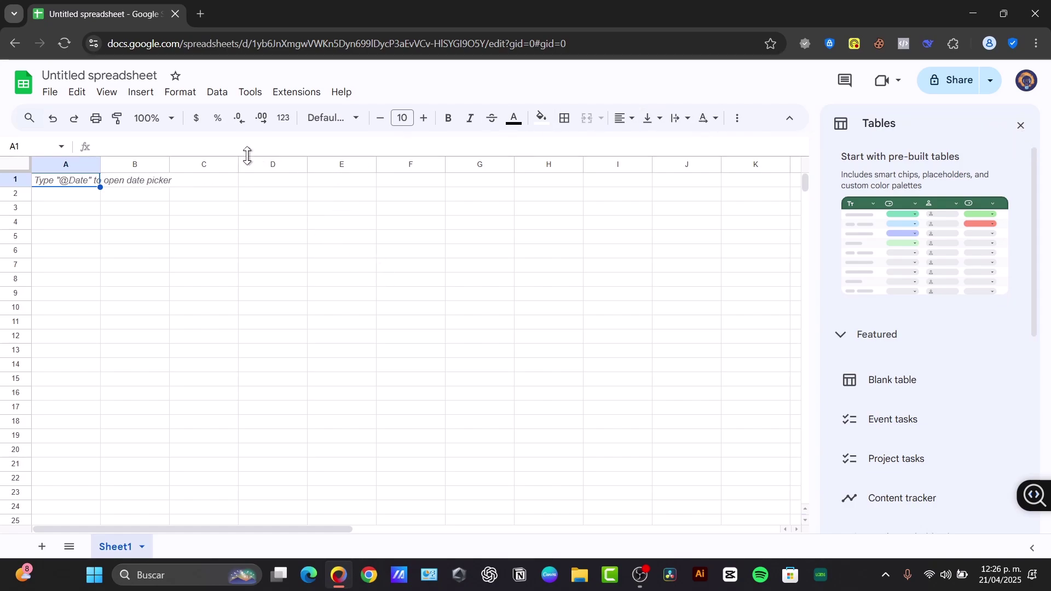
- In the blank spreadsheet, select cells A2:I16 and column A, then view and close the Sheet1 tab menu
click(140, 142)
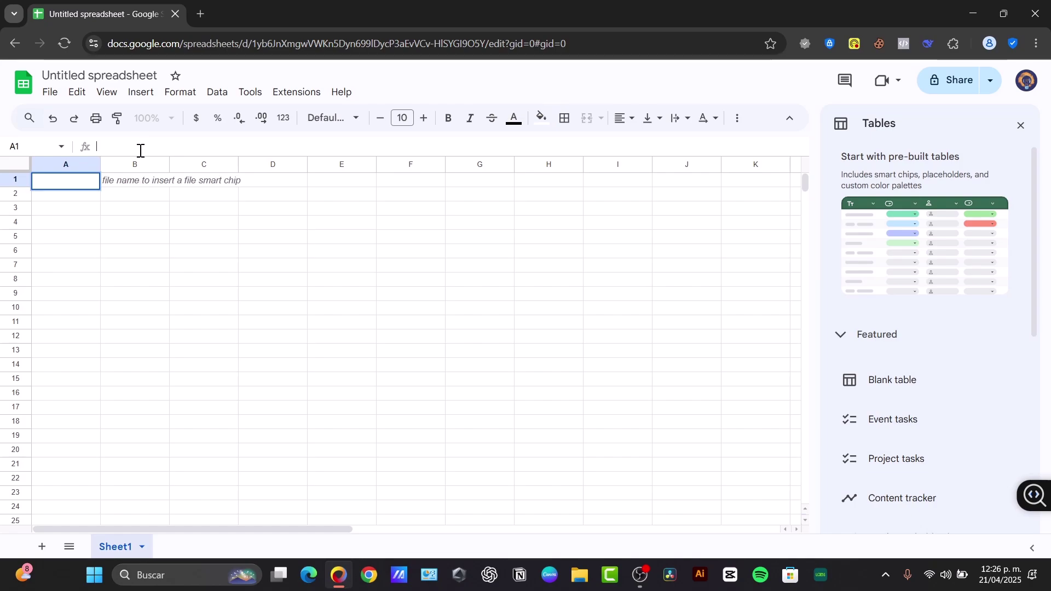
click(135, 202)
drag(93, 199, 585, 399)
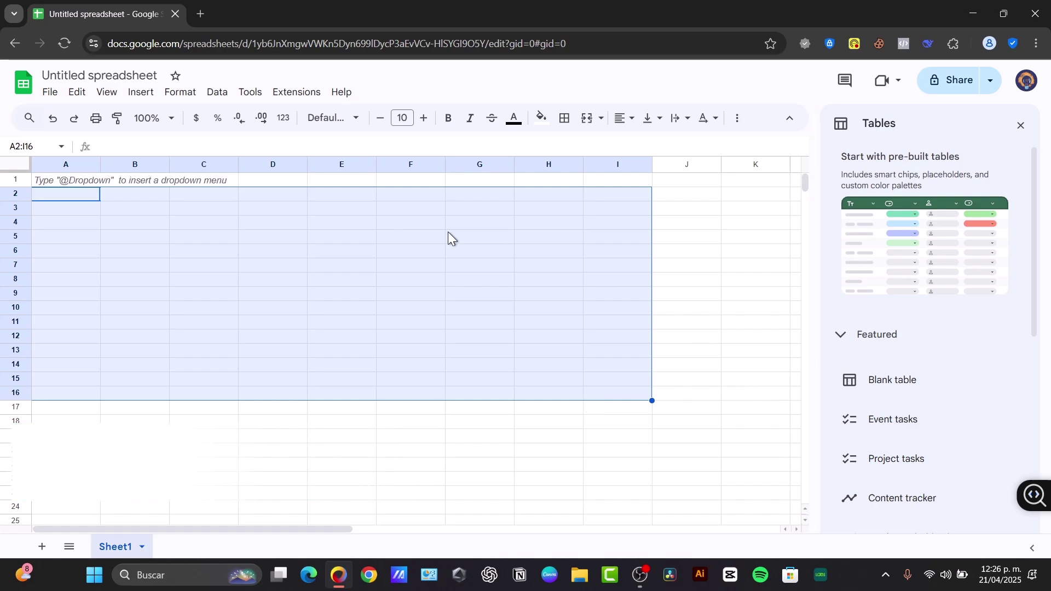
click(63, 164)
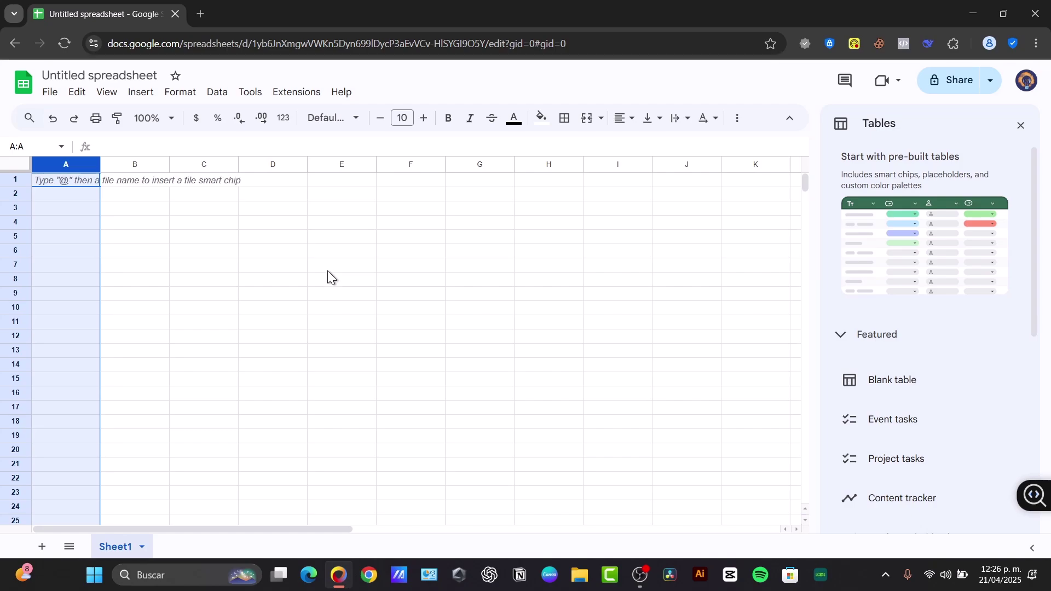
right_click(141, 546)
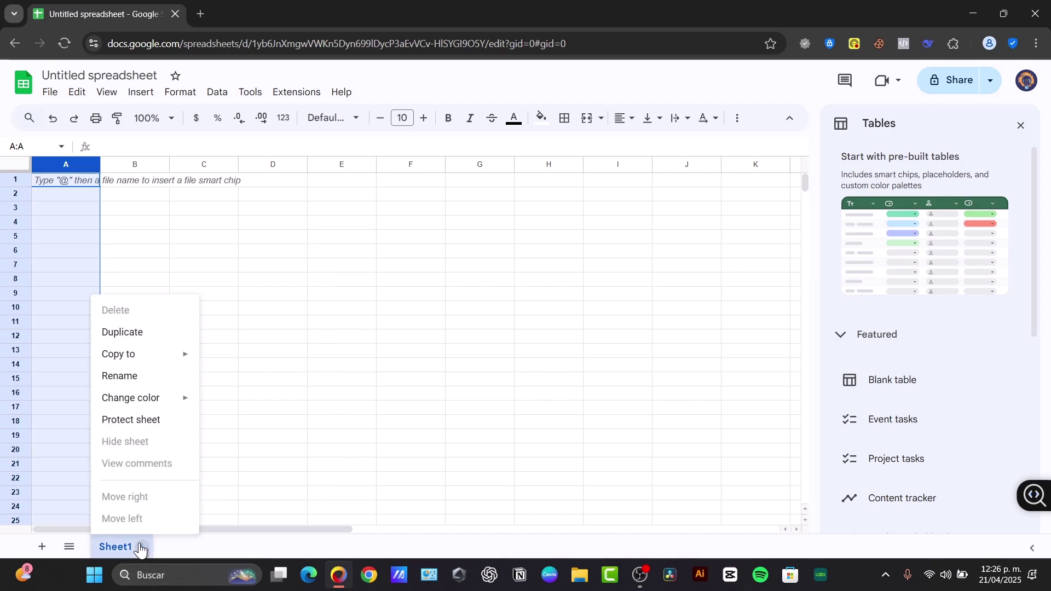
click(167, 548)
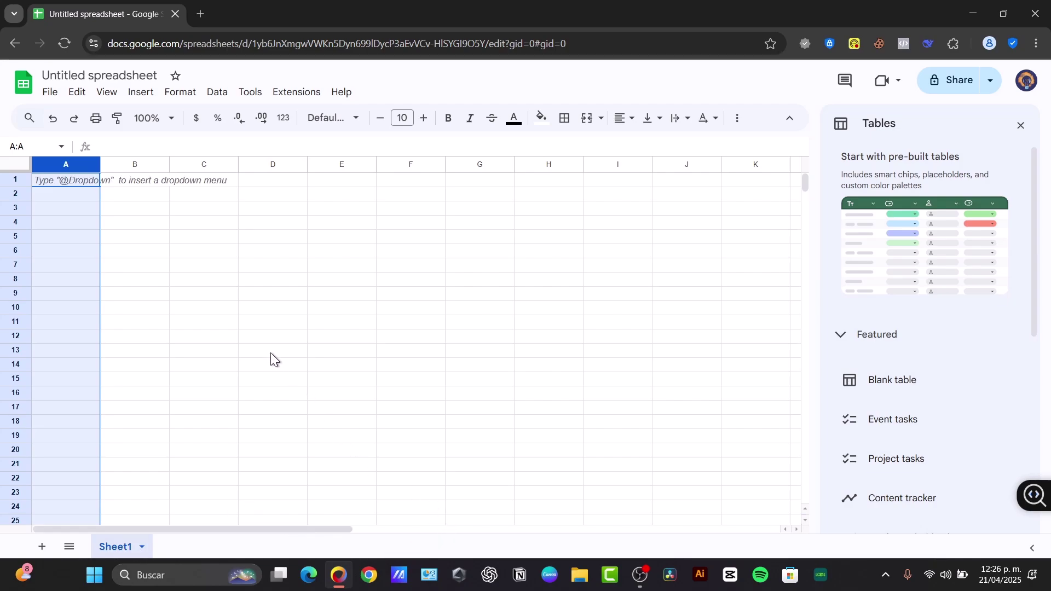
- Enter 56,004 in cell B2
click(68, 193)
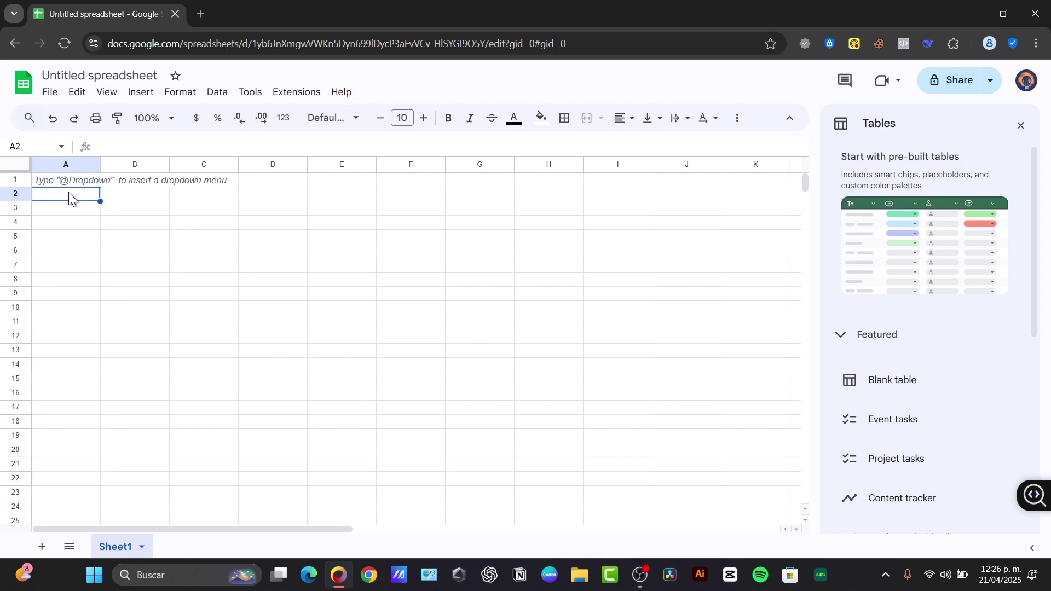
click(148, 200)
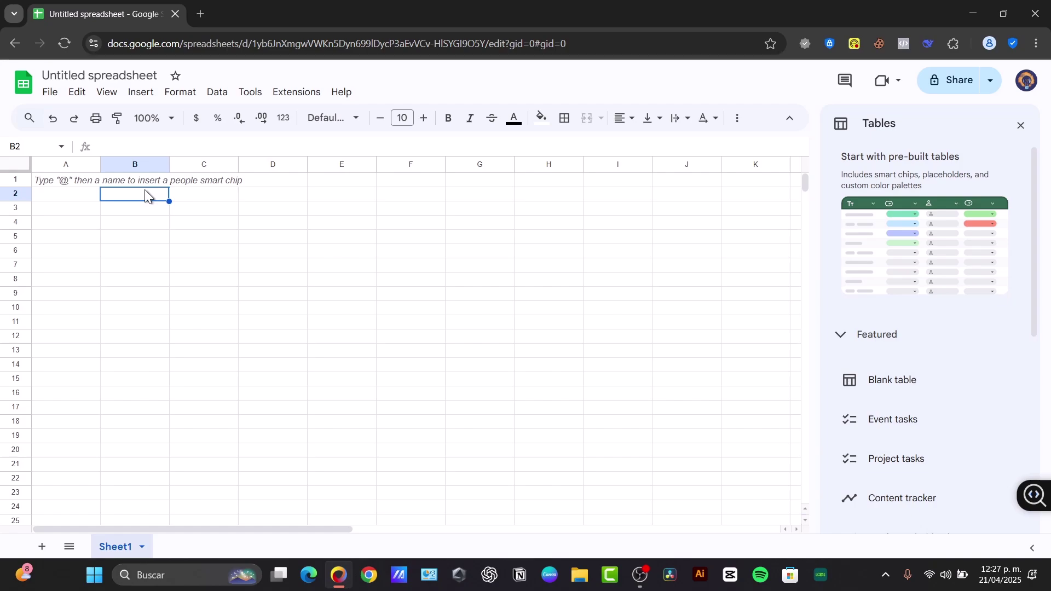
text(56,004)
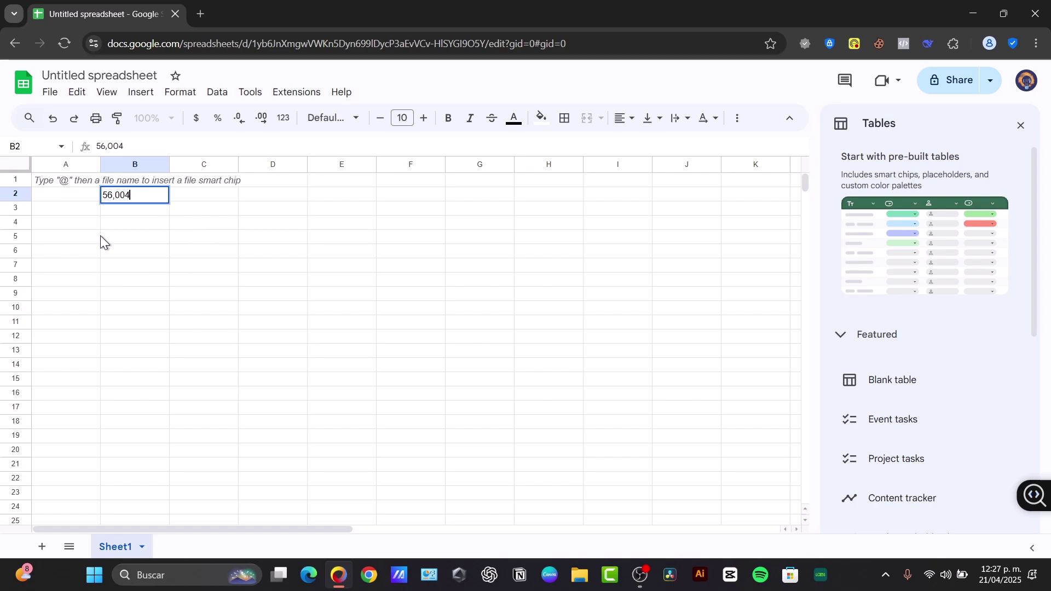
key(Return)
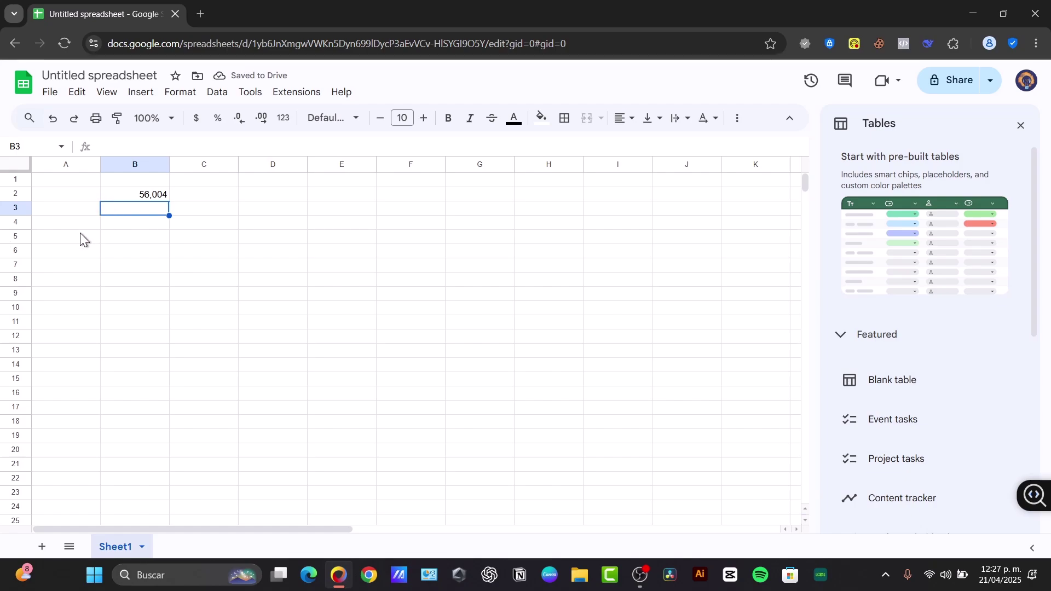
- Move and re-edit the 56,004 value so it stays in B2
drag(150, 192, 202, 196)
double_click(150, 193)
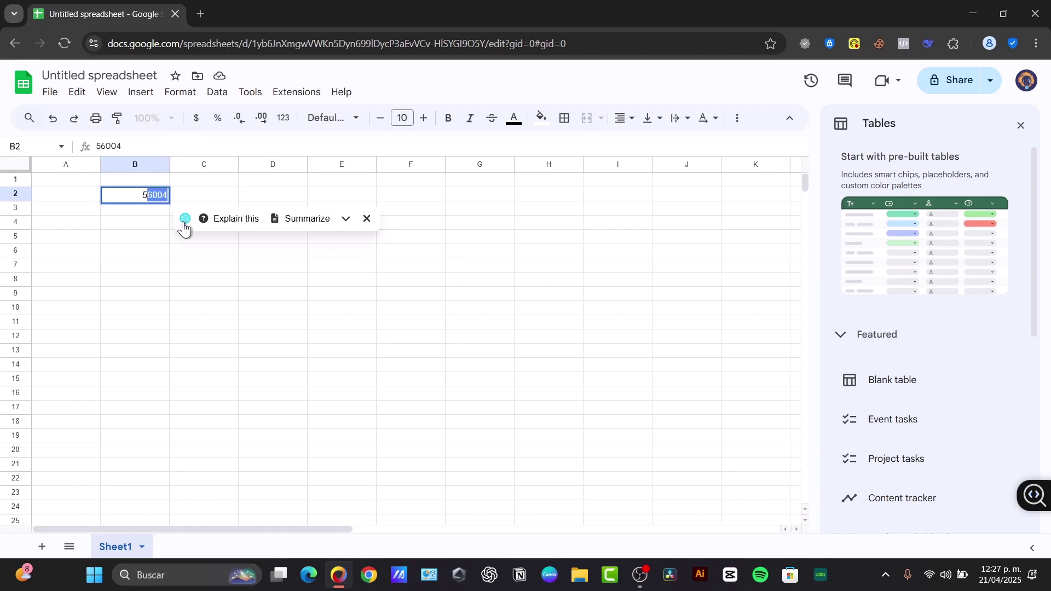
click(163, 213)
click(159, 194)
mouse_move(169, 200)
mouse_down()
mouse_move(133, 183)
mouse_move(168, 191)
mouse_up()
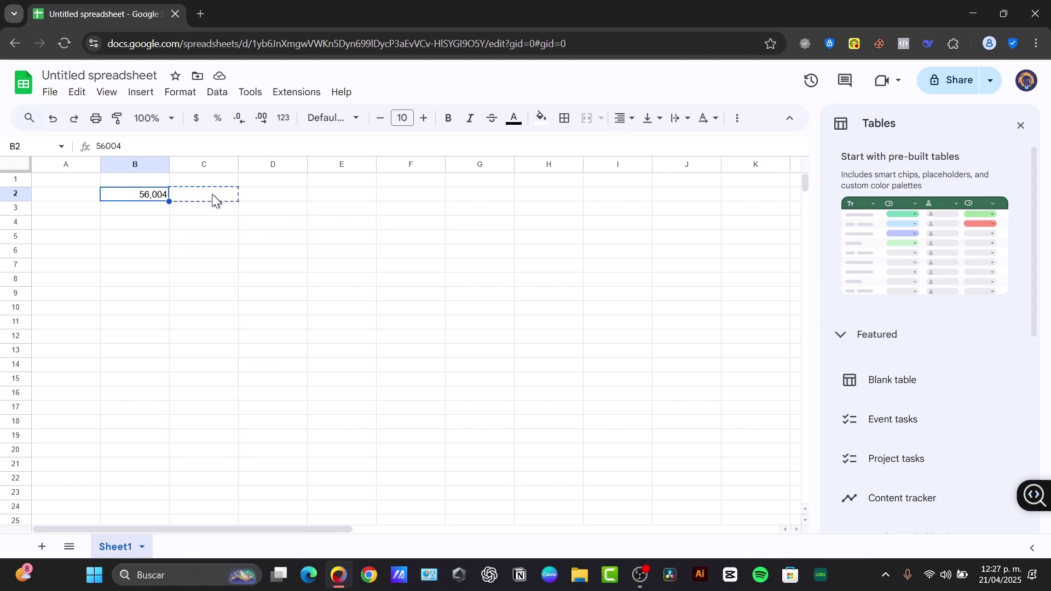
drag(51, 198, 127, 191)
double_click(128, 192)
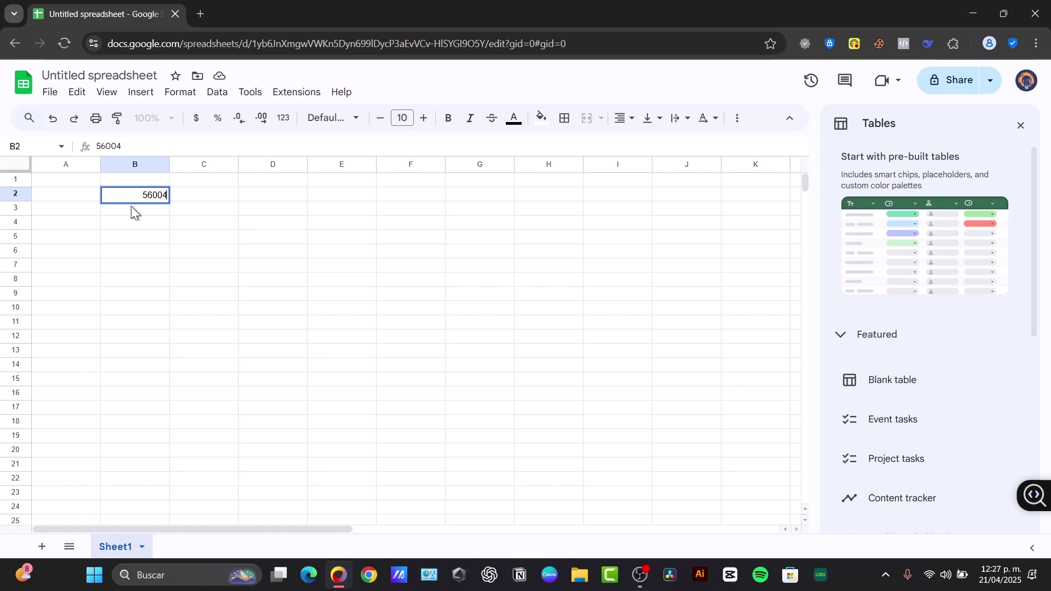
click(130, 206)
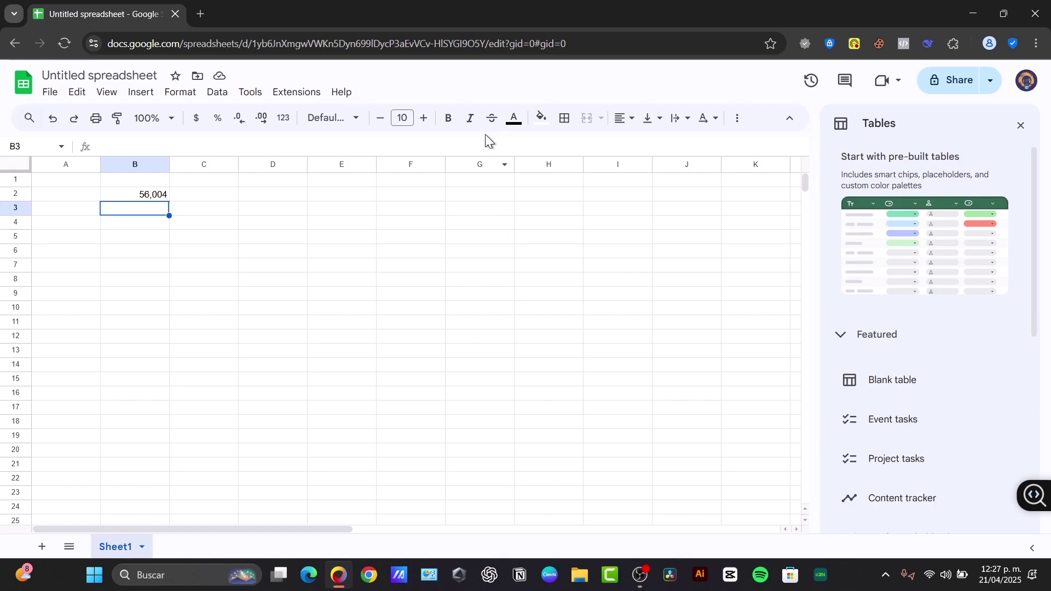
- Apply currency format, centre alignment, bold and cyan fill to B2, showing $56,004.00
click(129, 193)
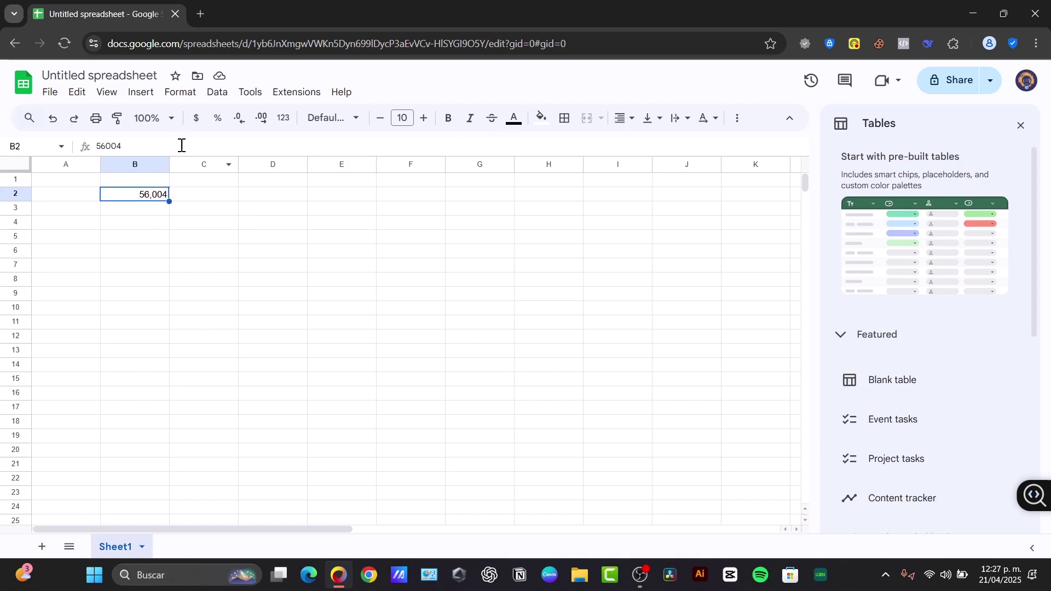
click(201, 124)
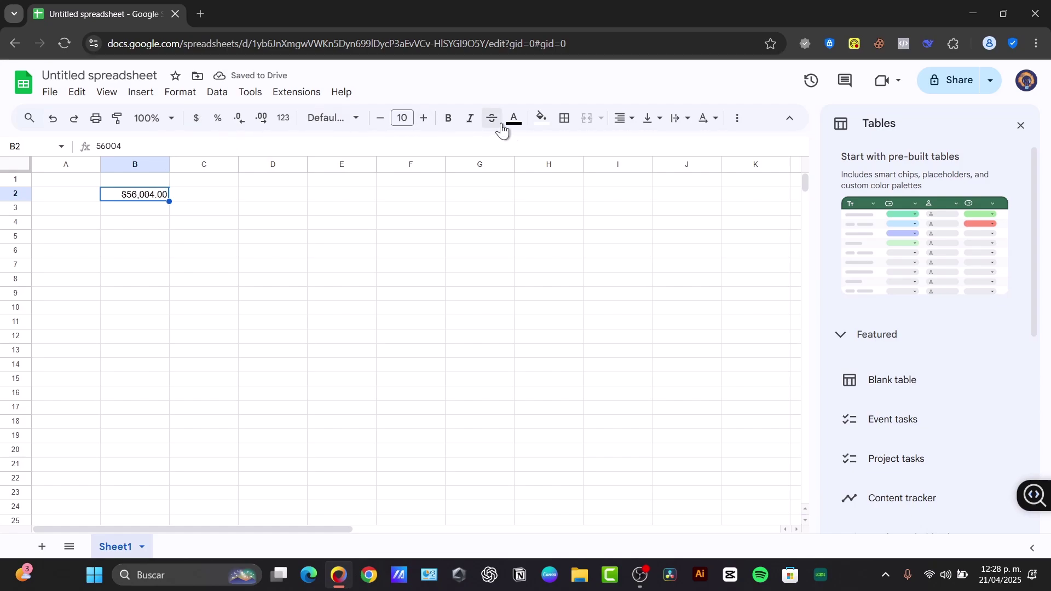
click(623, 119)
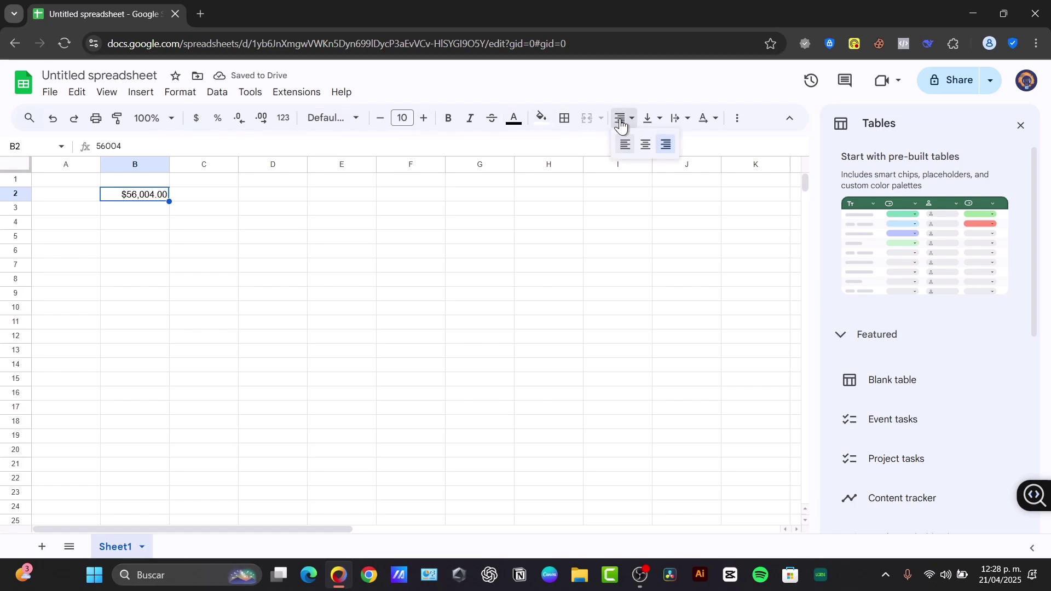
click(645, 145)
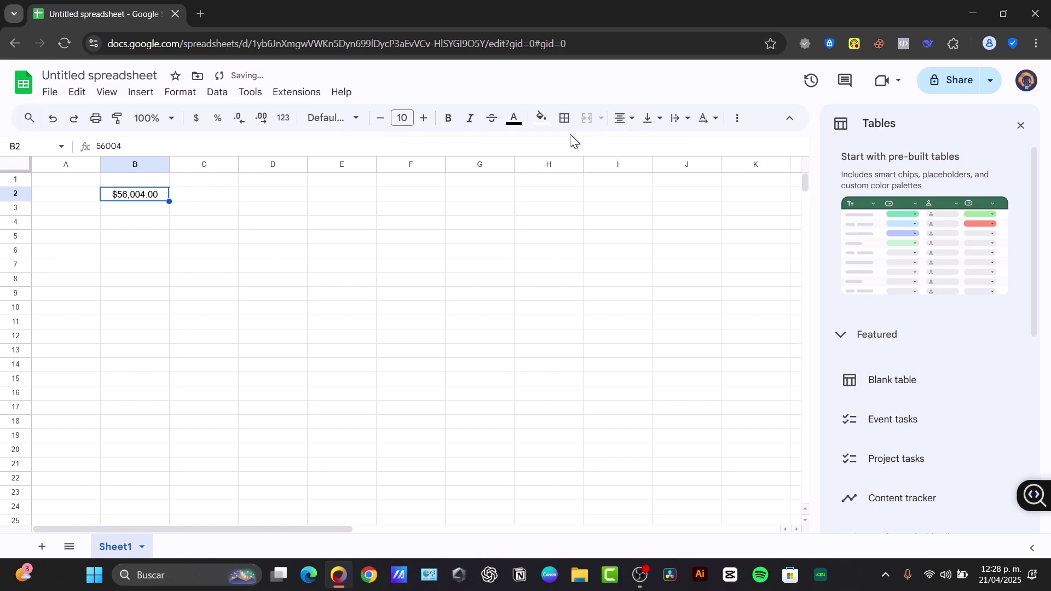
click(451, 119)
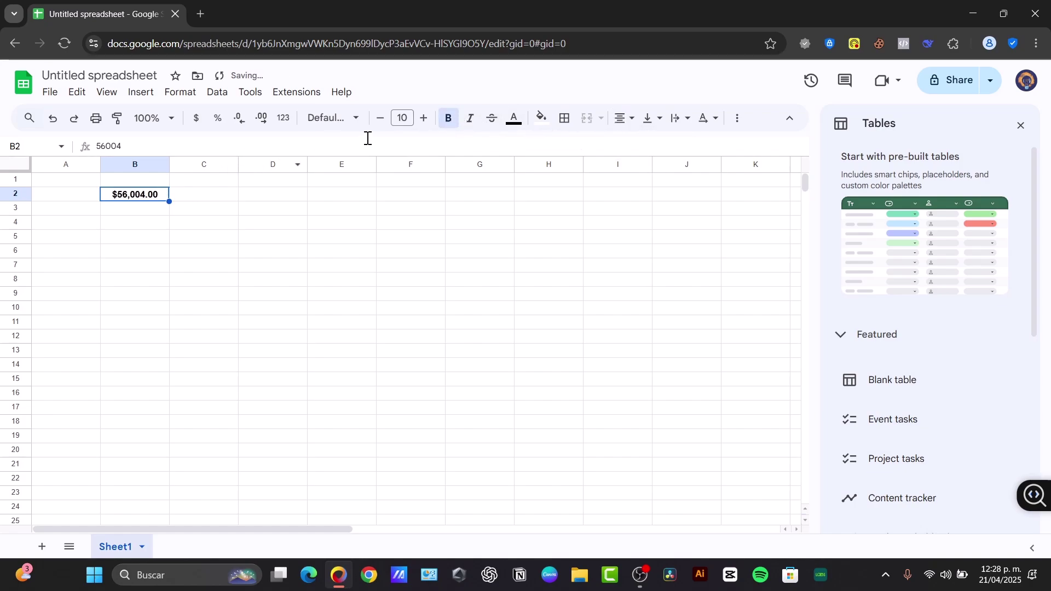
click(543, 127)
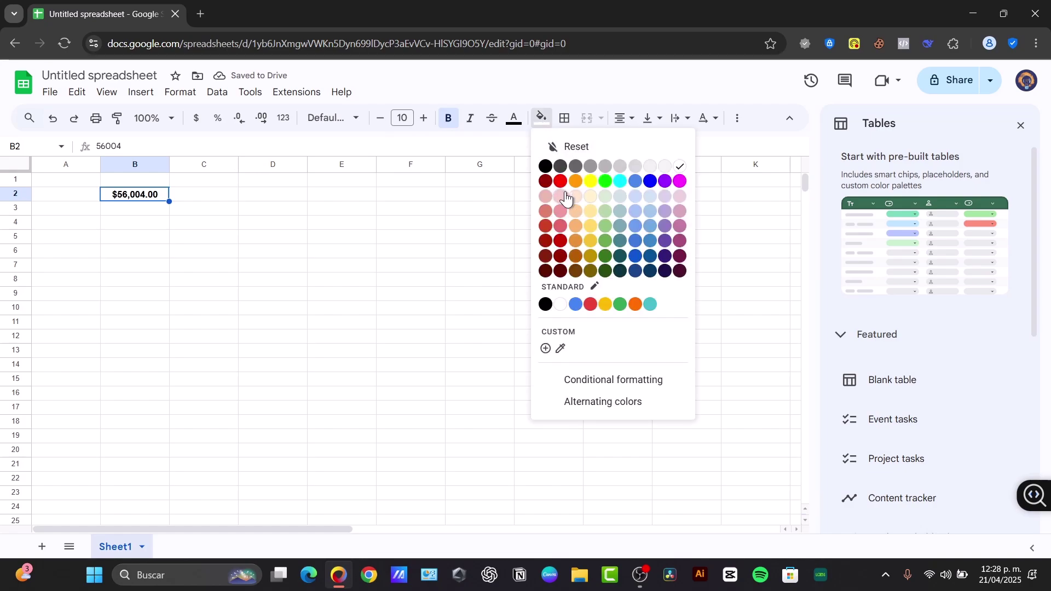
click(623, 183)
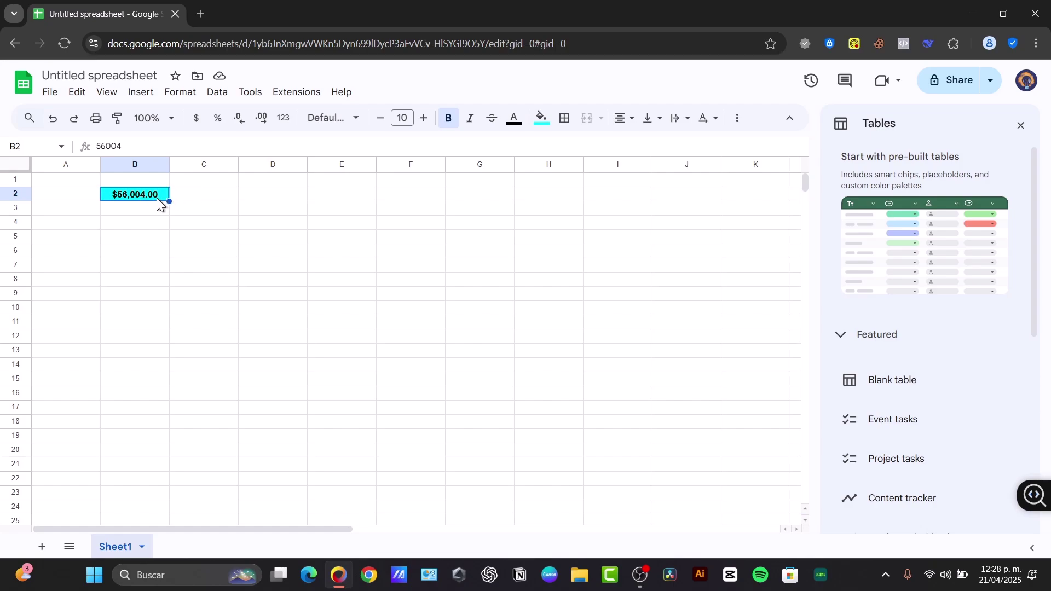
- Fill in column C values 5, 5 and 6 so C2:C6 reads 13, 5, 15, 6, 5
drag(166, 198, 232, 293)
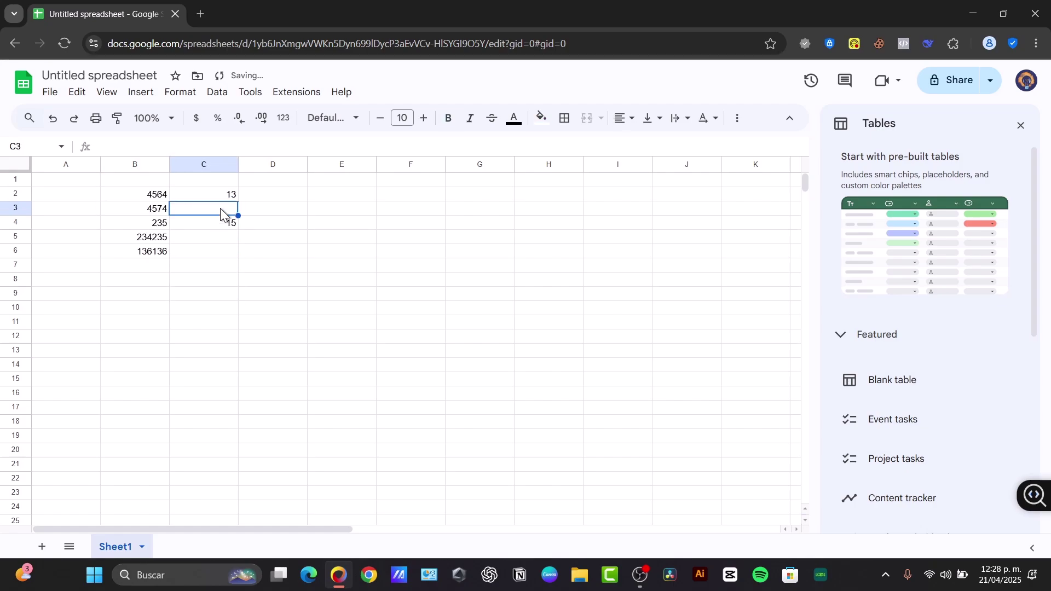
text(5)
click(226, 235)
click(228, 255)
text(5)
click(225, 235)
text(6)
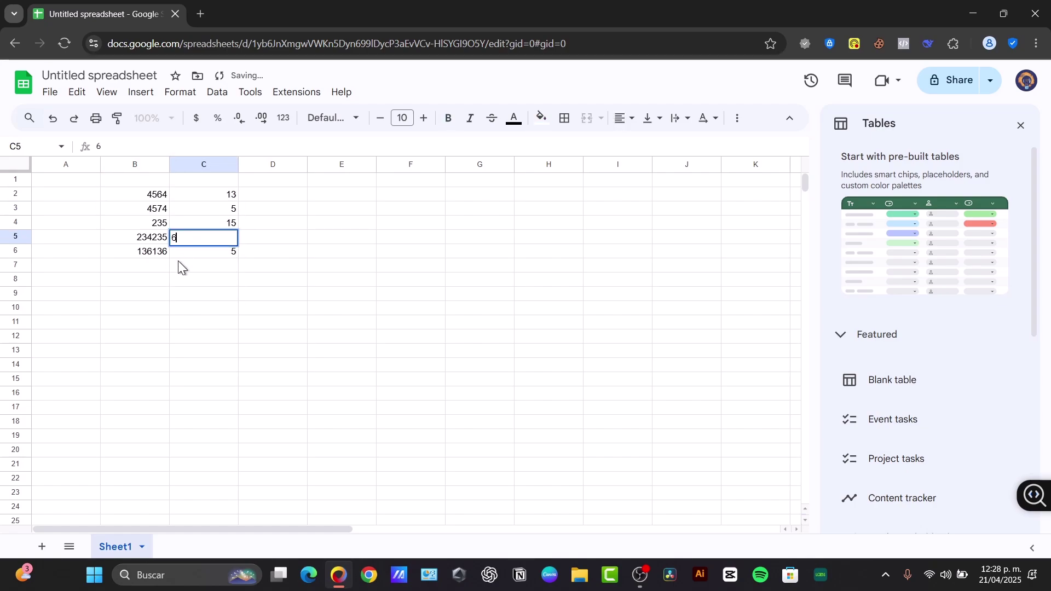
click(178, 261)
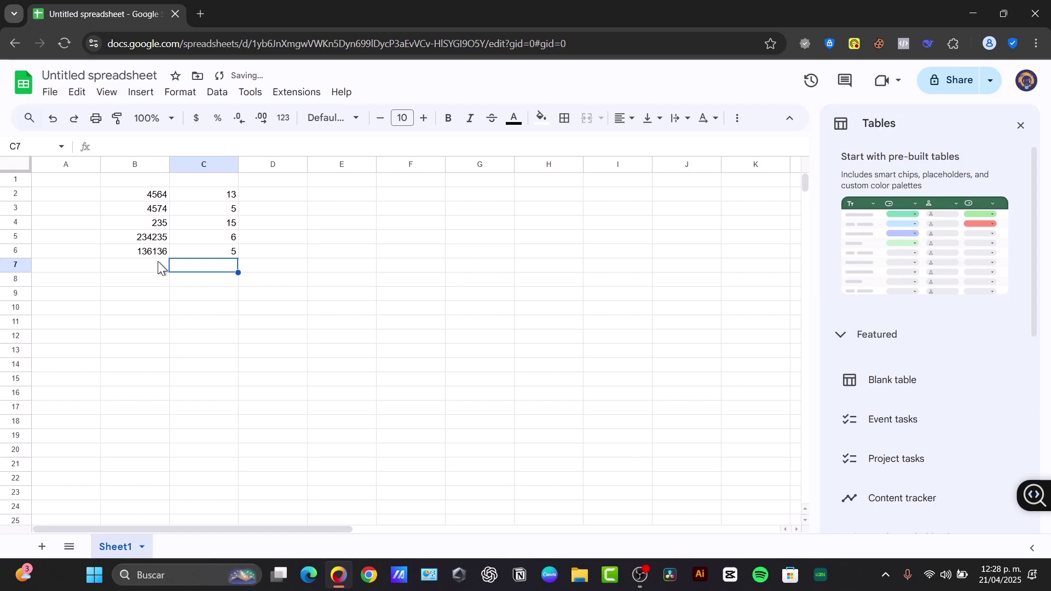
- Enter =SUM(B2:B6) in B7, giving 379744
click(155, 261)
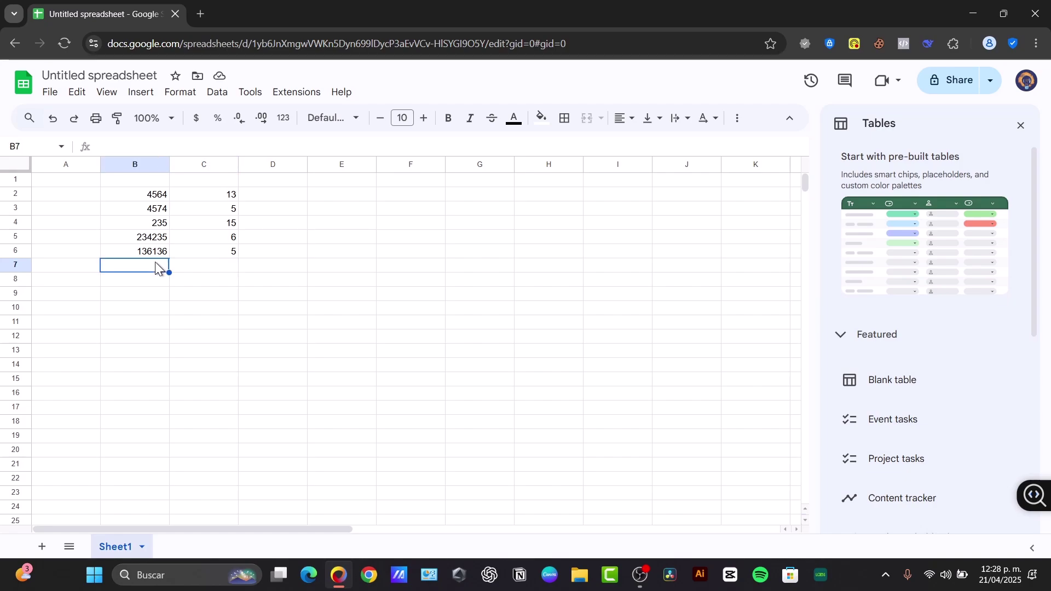
click(130, 147)
text(=SUM)
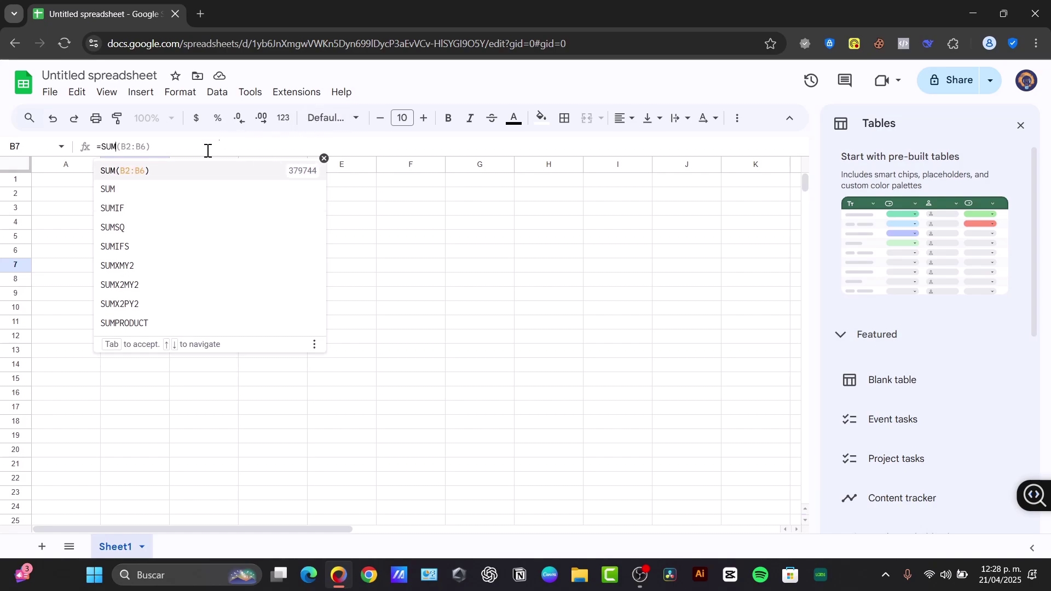
click(141, 176)
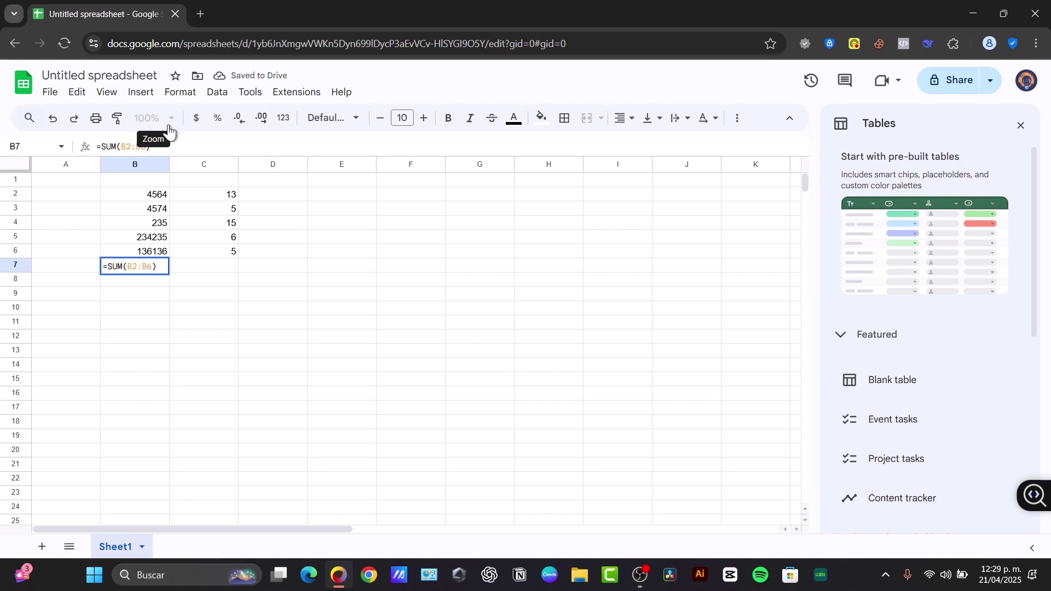
key(Return)
click(164, 267)
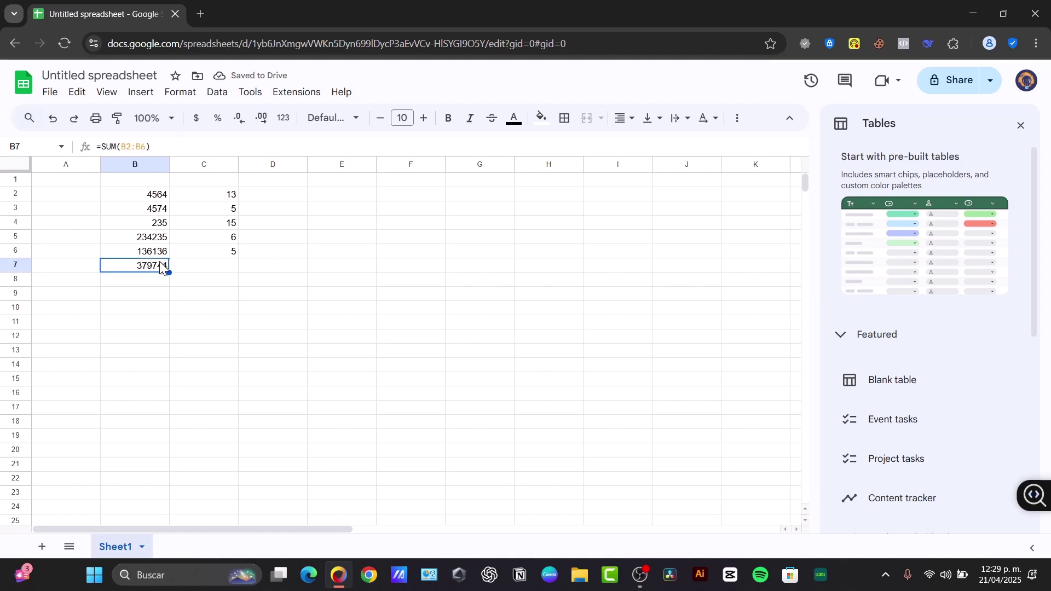
- Enter =AVERAGE(C2:C6) in C7, giving 8.8
click(210, 265)
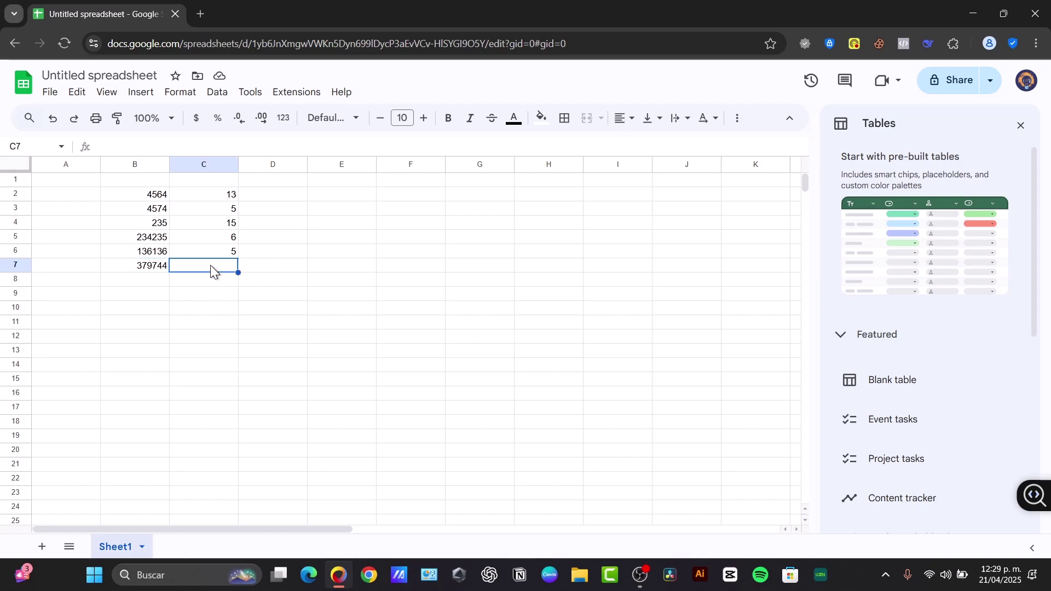
click(129, 145)
text(=AV)
key(BackSpace)
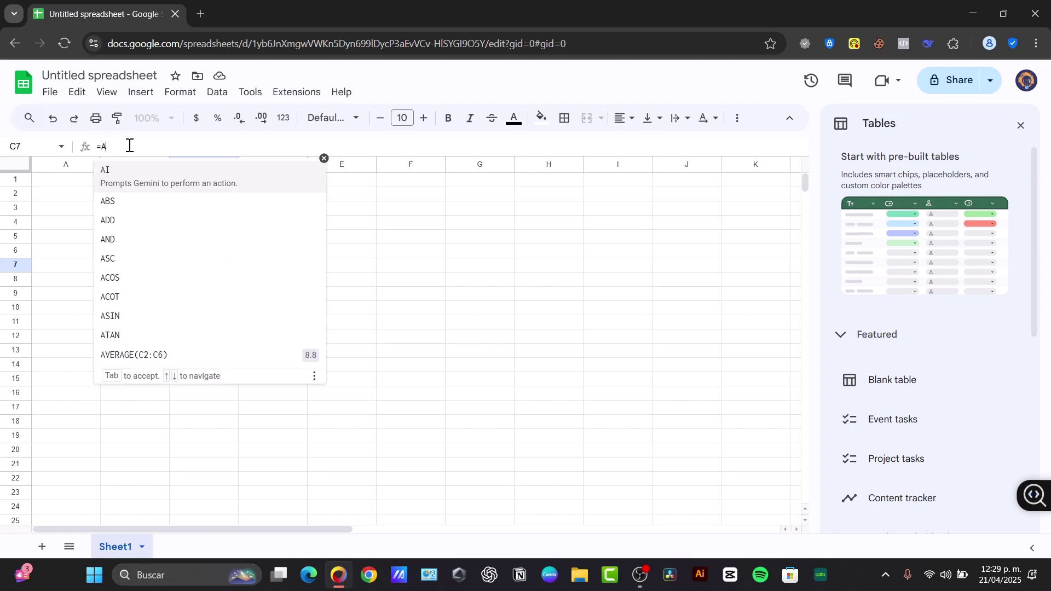
text(VER)
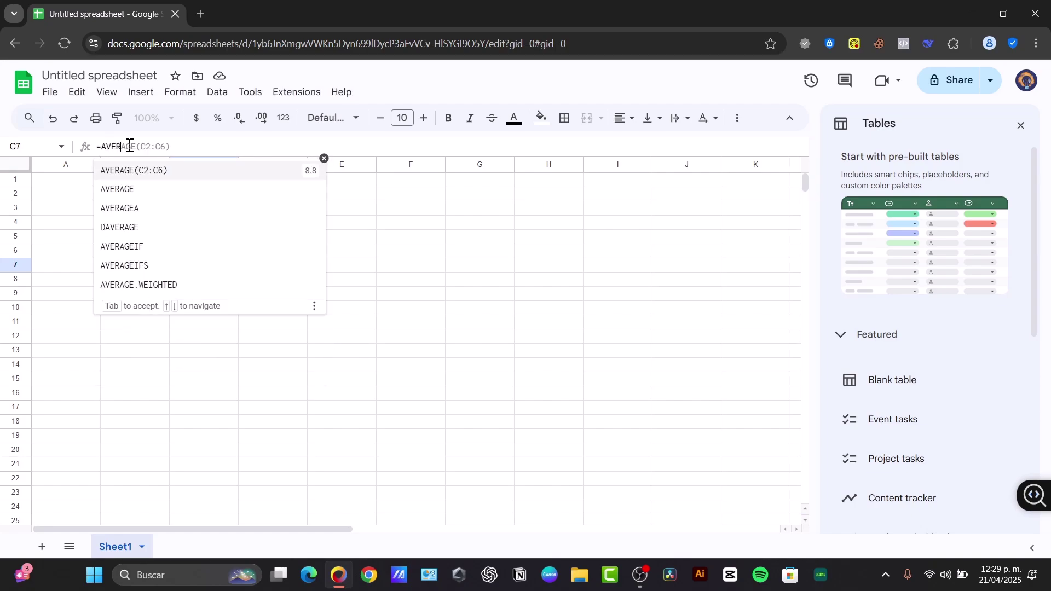
click(167, 178)
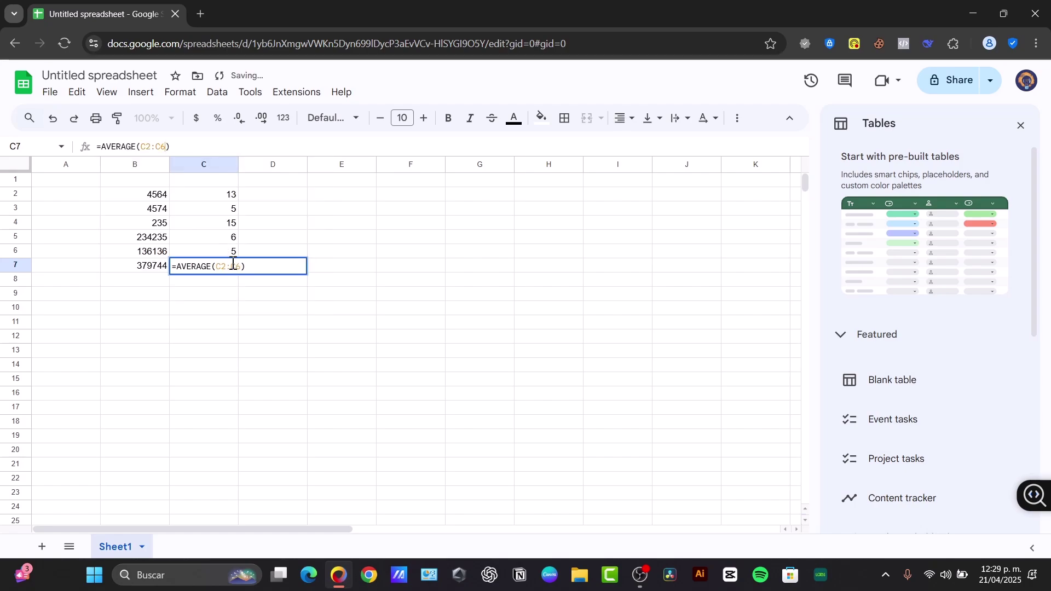
key(Return)
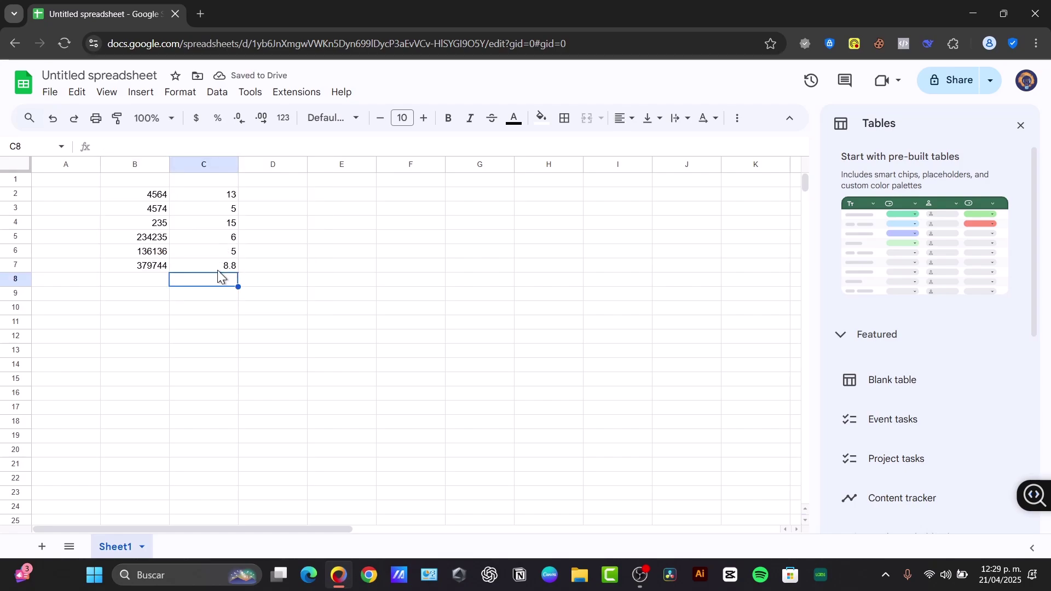
- Make B7 and C7 bold with an orange fill
drag(212, 269, 150, 267)
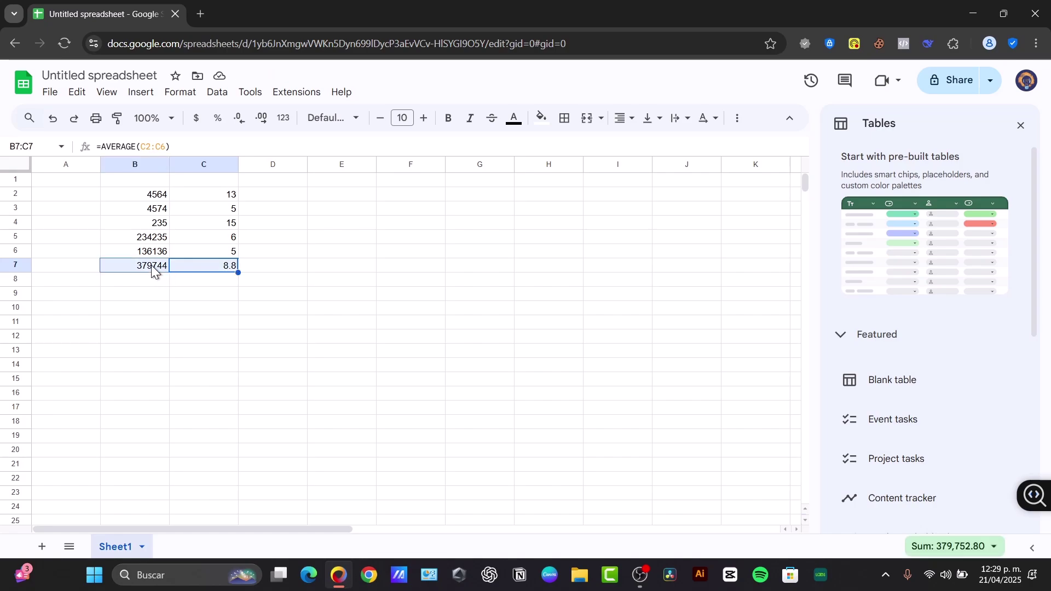
click(448, 121)
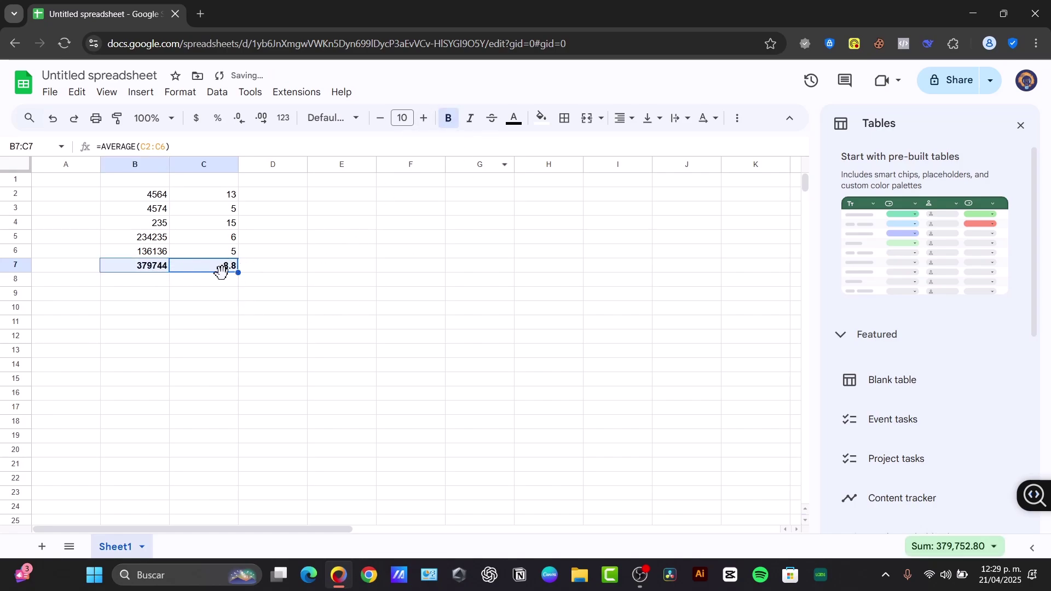
click(181, 280)
drag(150, 267, 208, 268)
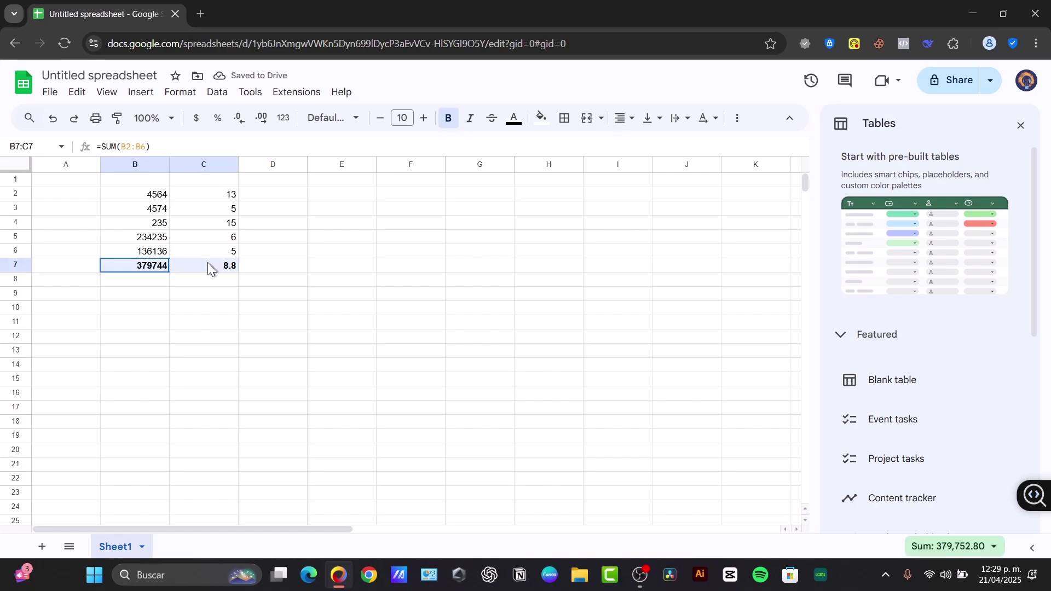
click(542, 118)
click(572, 192)
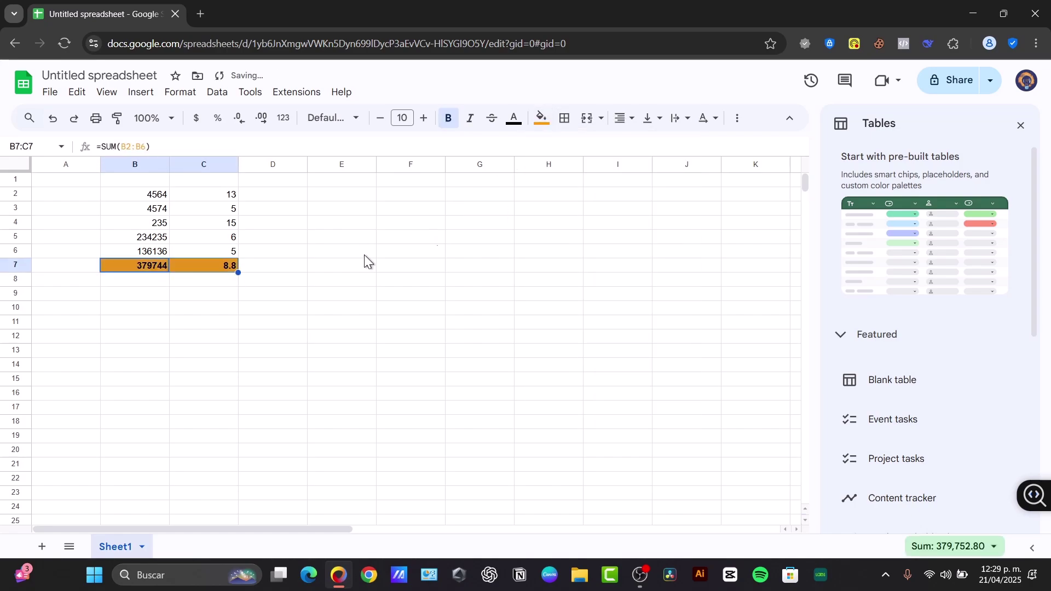
click(196, 279)
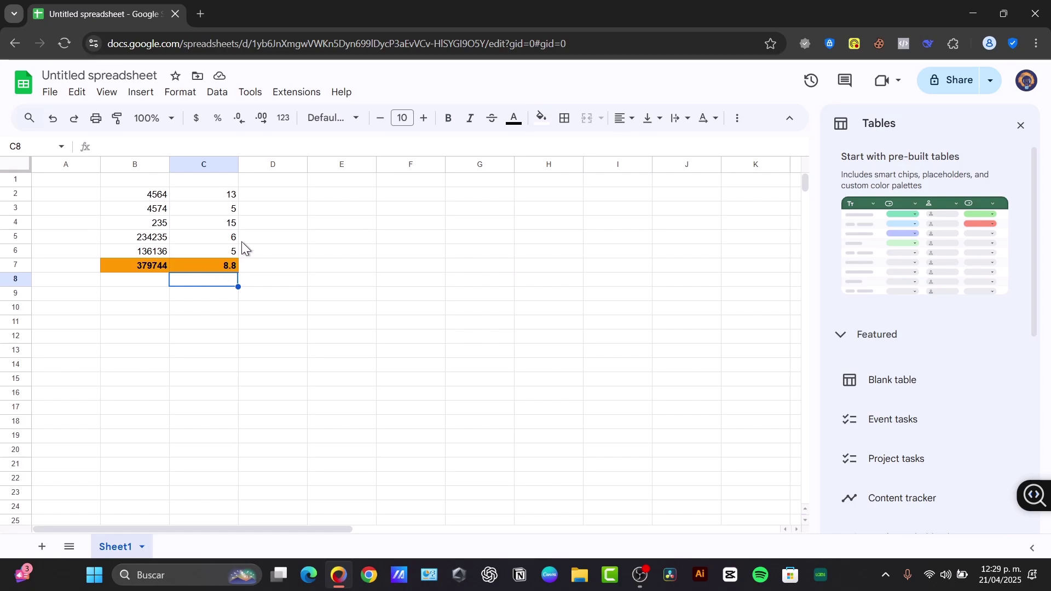
- Enter =COUNT(C2:C6) in D7, giving 5
click(266, 266)
click(185, 144)
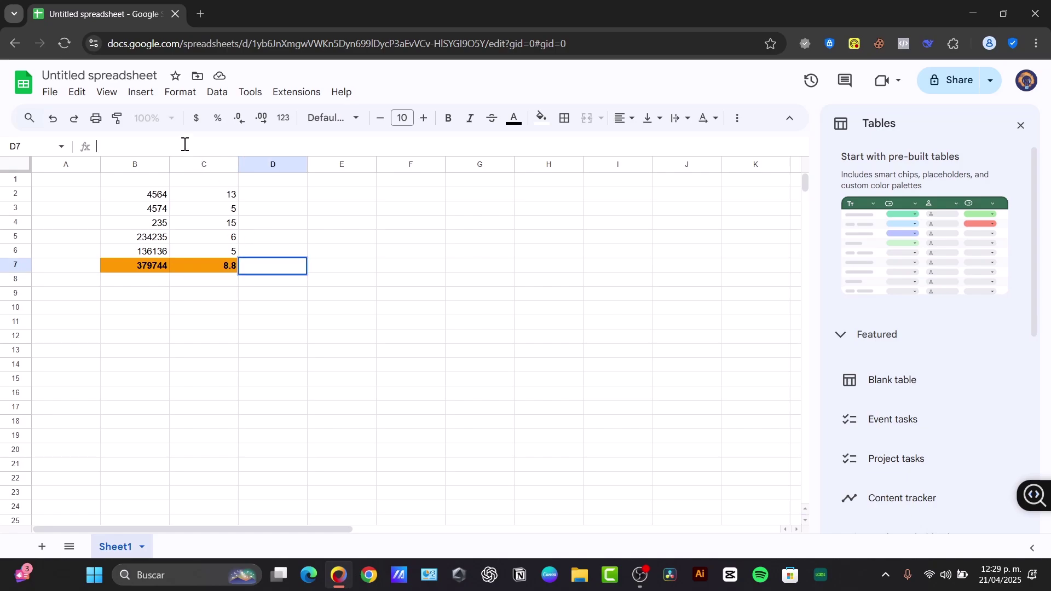
text(=count)
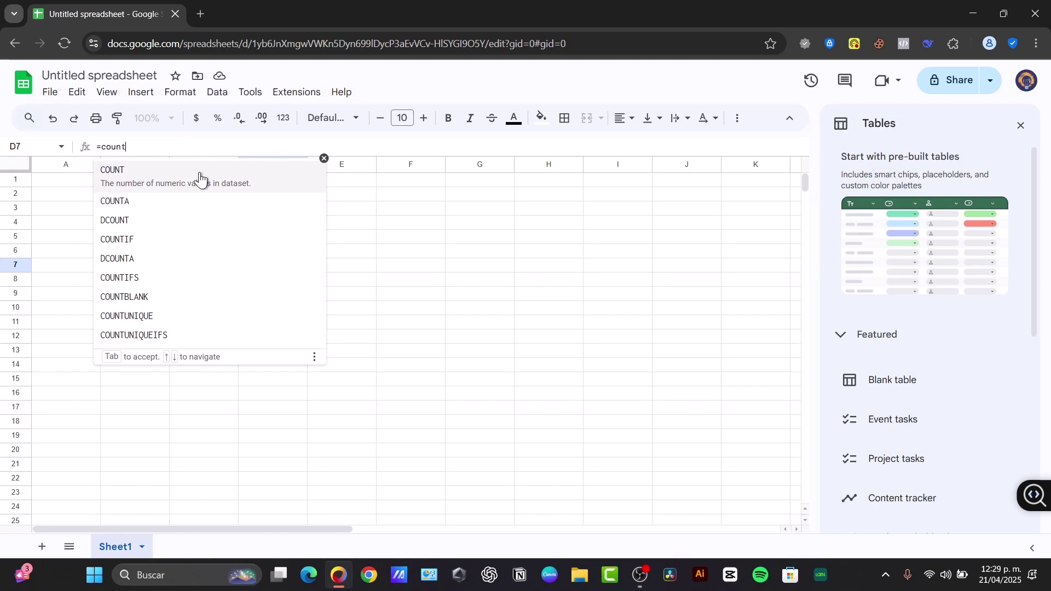
key(Tab)
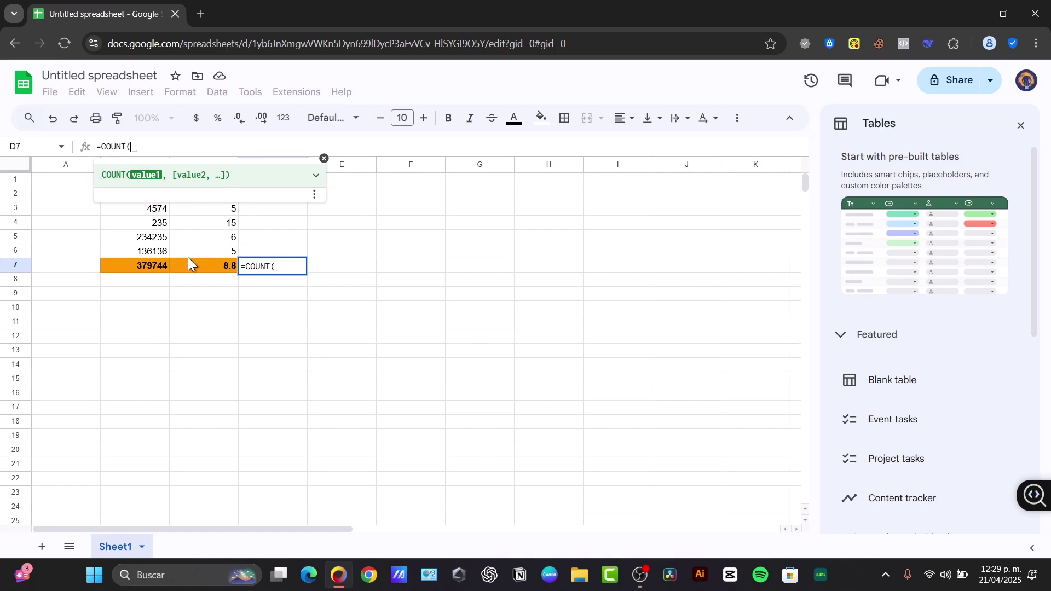
drag(189, 255, 222, 194)
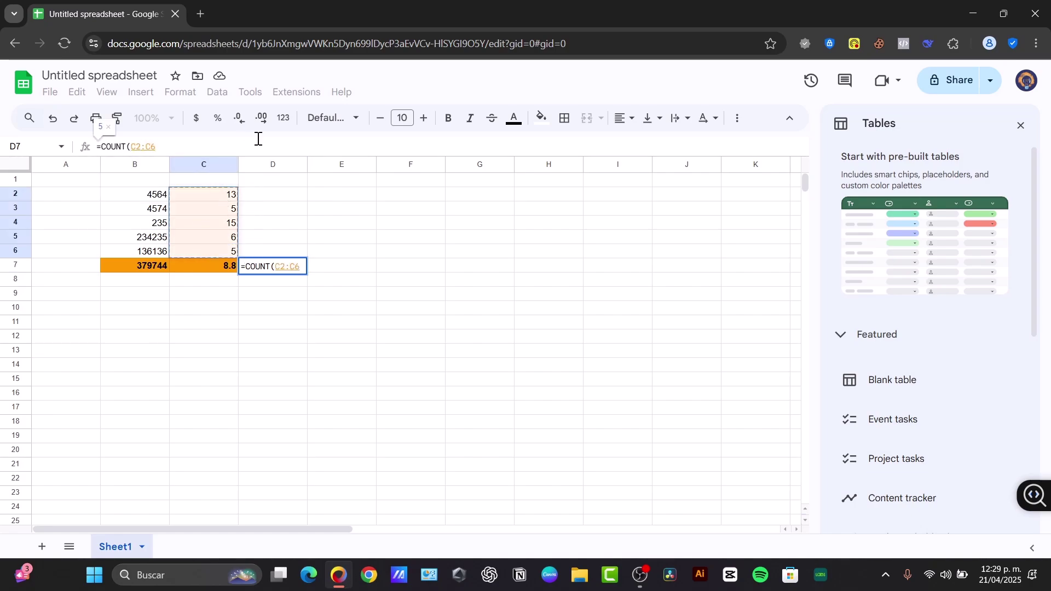
text())
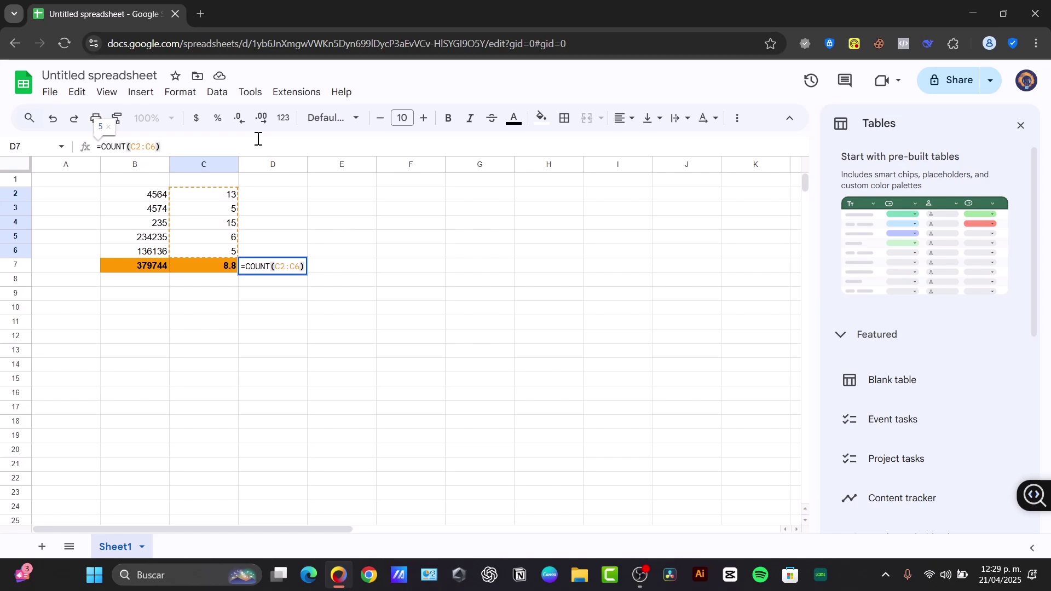
key(Return)
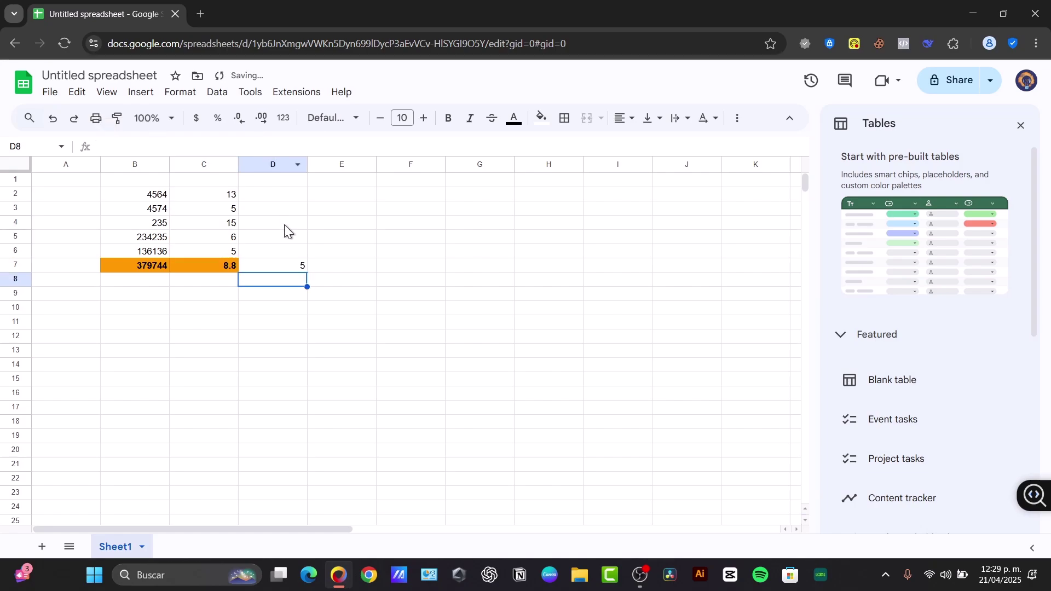
- Make D7 bold with the orange fill
click(300, 269)
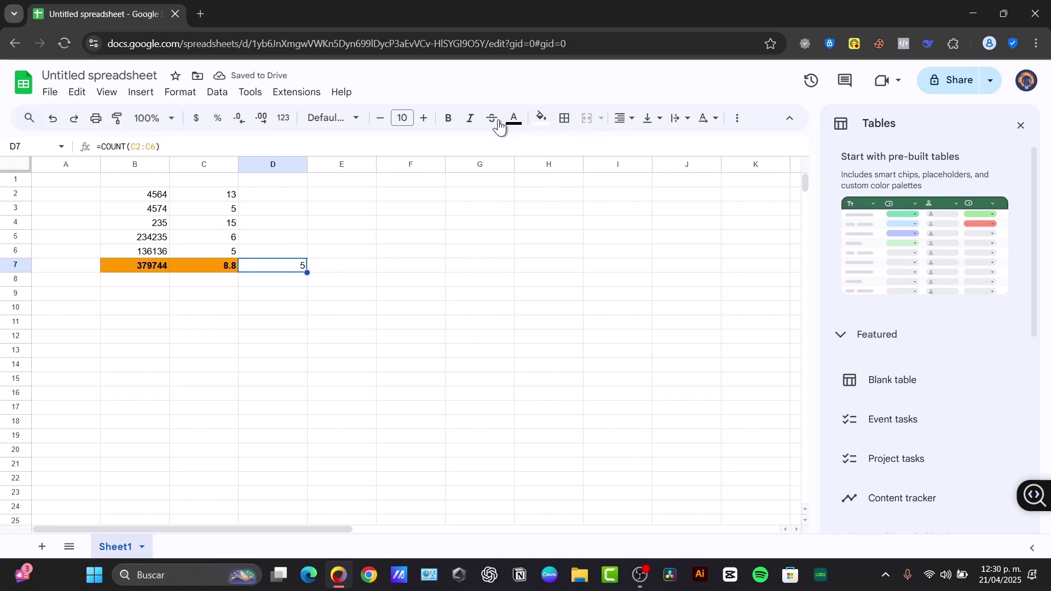
click(448, 118)
click(541, 118)
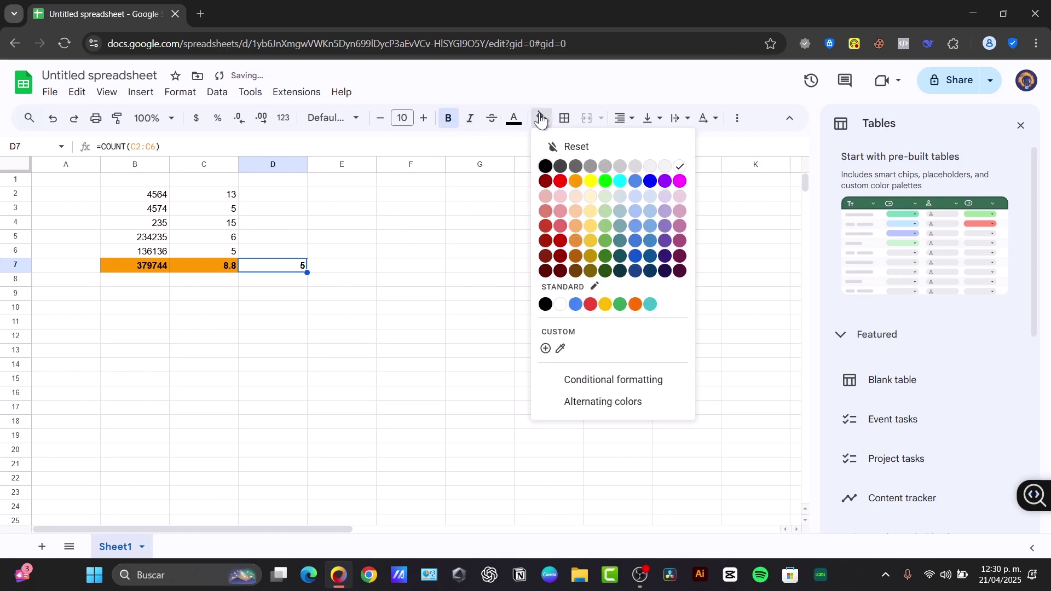
click(572, 181)
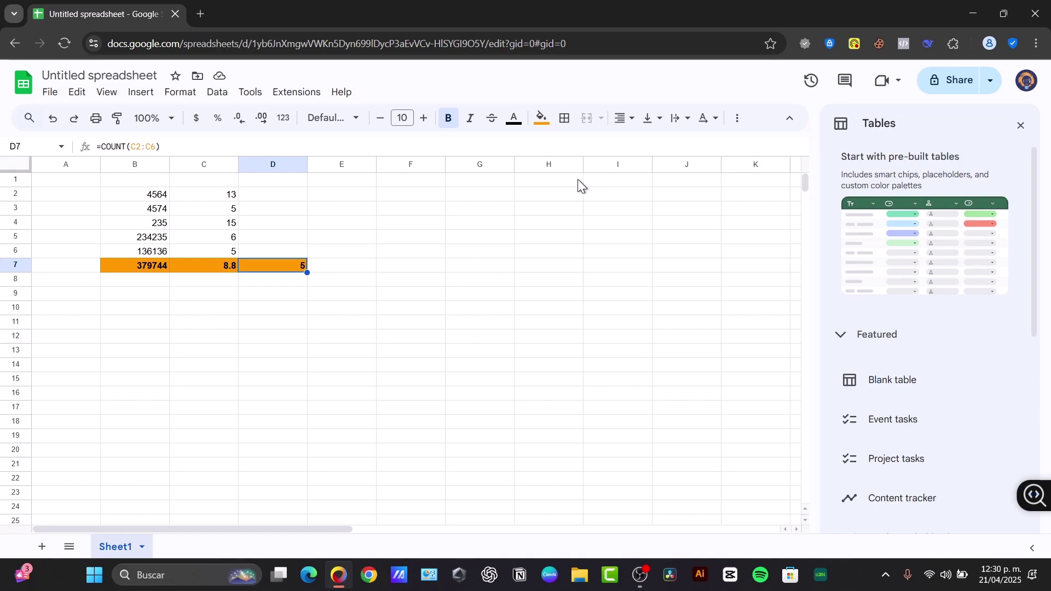
- Insert a column chart of B2:C6, shrink it and position it just below row 7
click(141, 94)
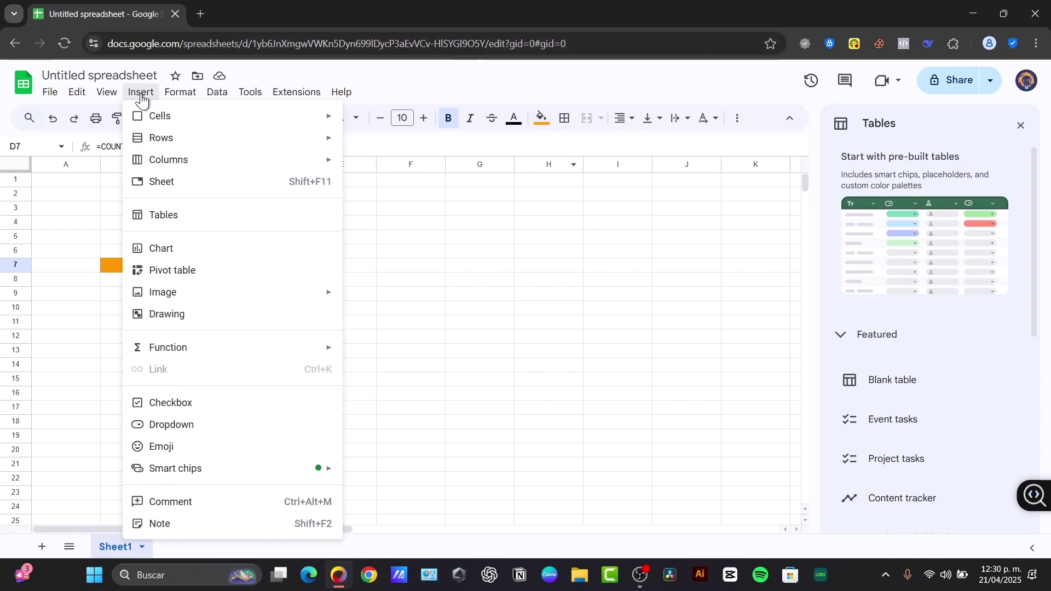
click(218, 250)
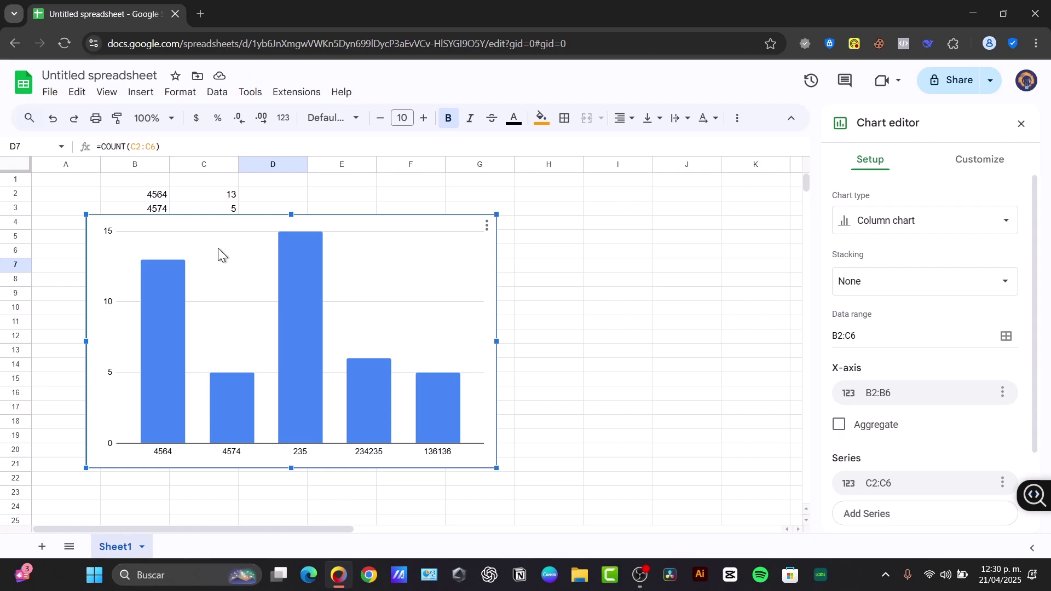
drag(314, 275, 260, 341)
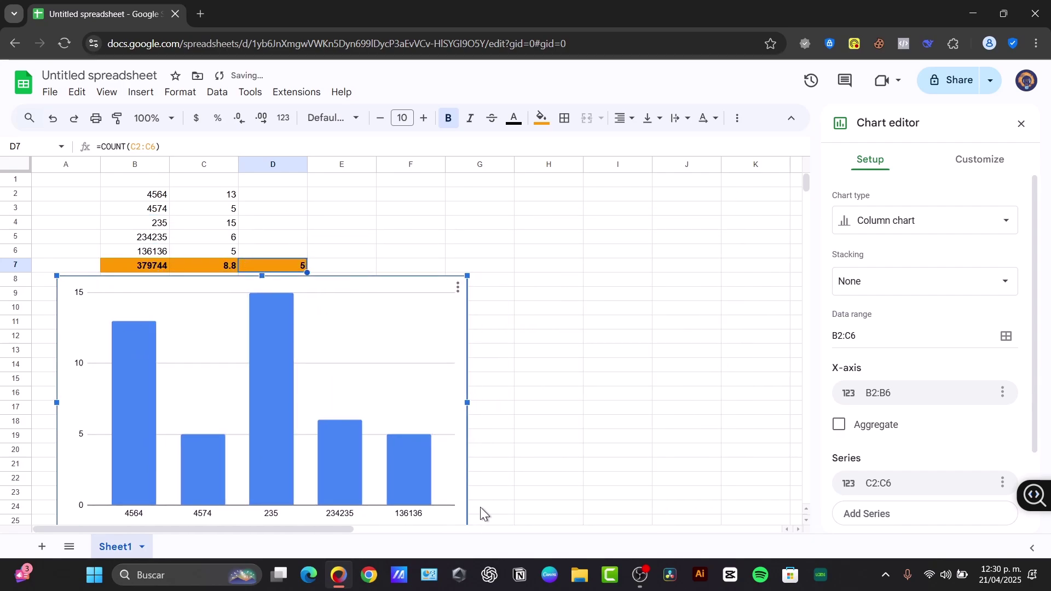
drag(466, 276, 312, 372)
drag(275, 416, 252, 324)
drag(288, 435, 307, 447)
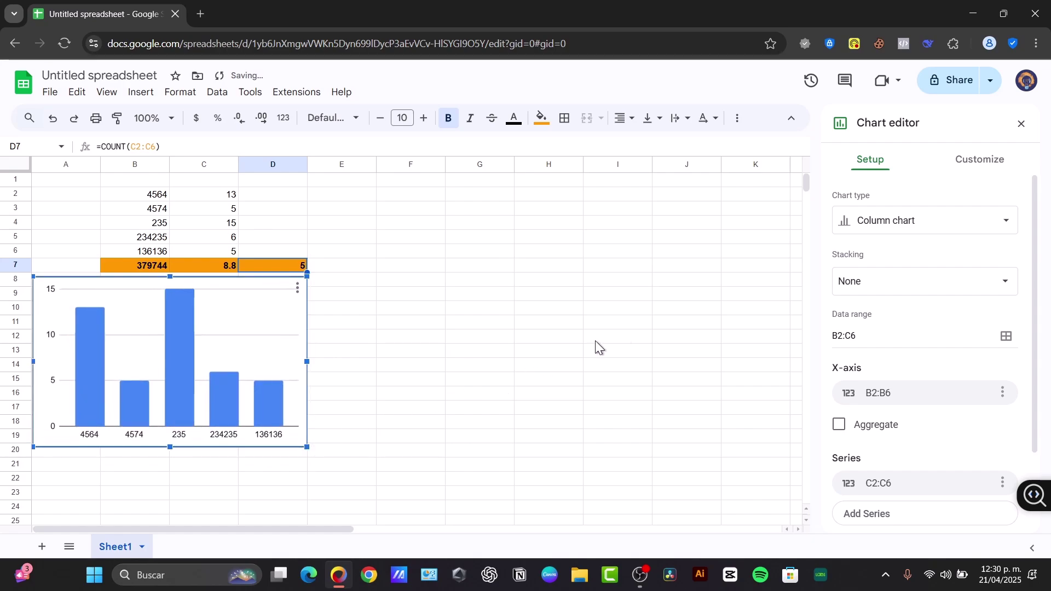
- Change the chart type to a pie chart and nudge it slightly lower
click(910, 222)
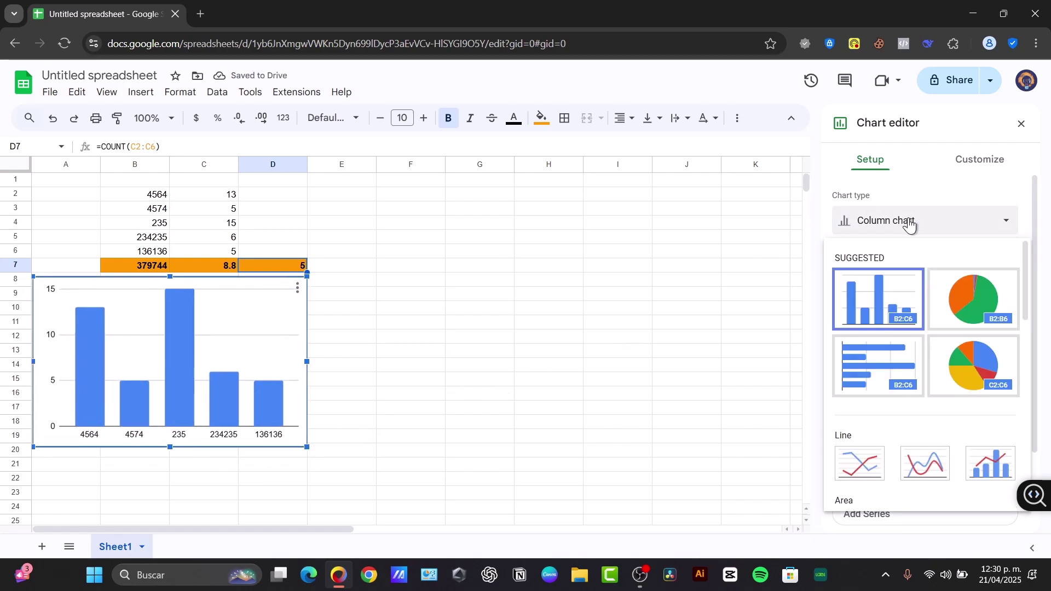
click(971, 300)
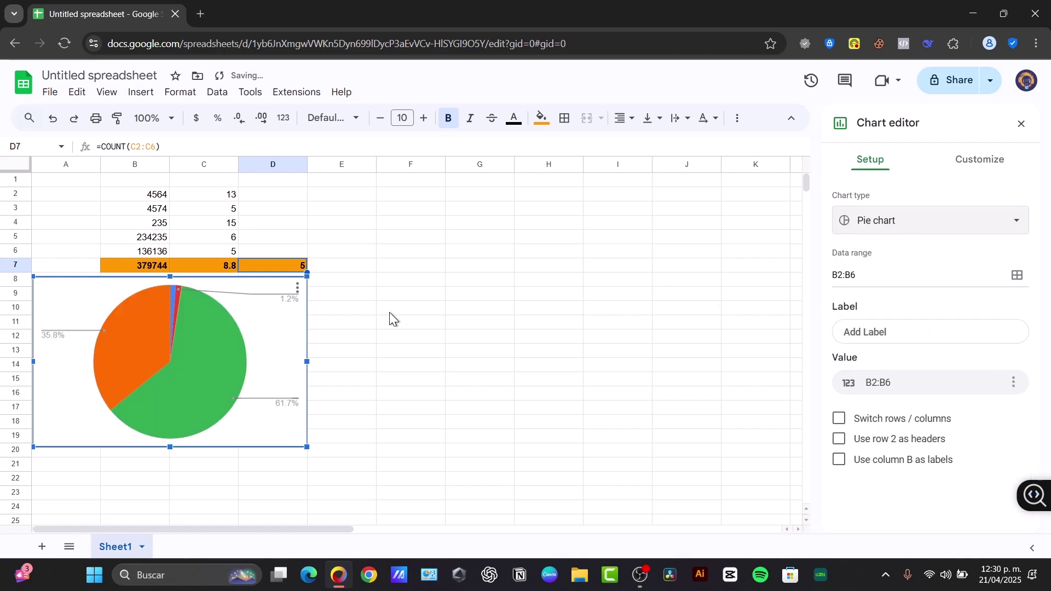
drag(281, 334, 277, 347)
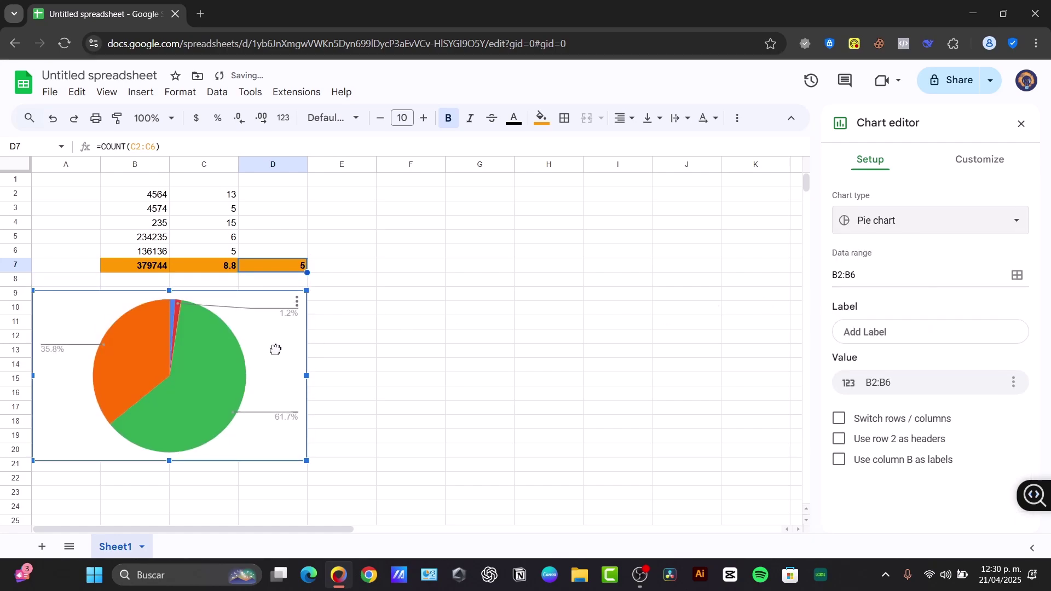
- Style the chart with a white background, dark grey border and 3D rendering
click(963, 159)
click(887, 193)
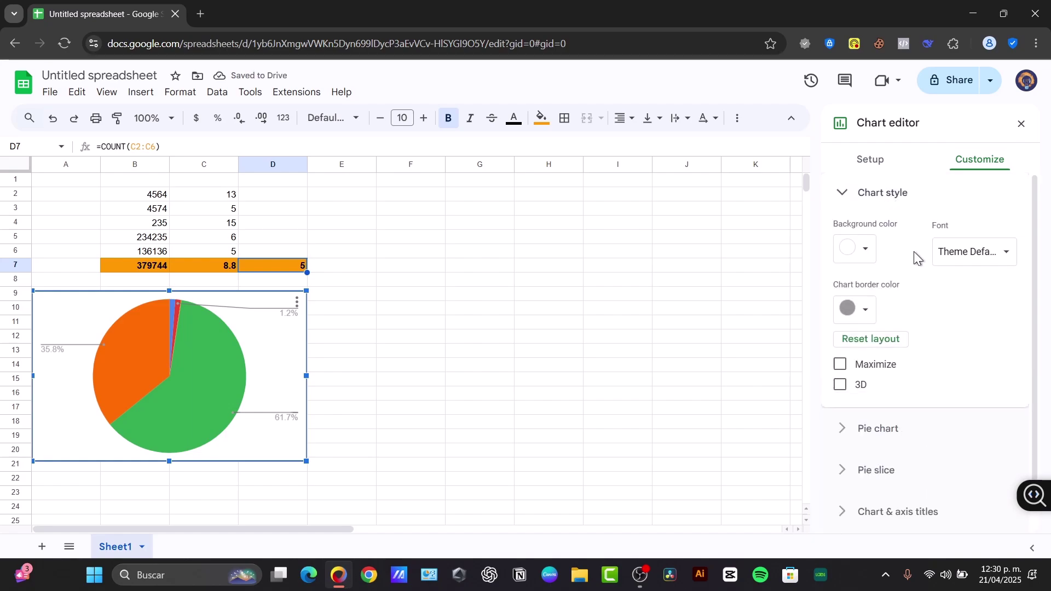
click(873, 252)
click(849, 302)
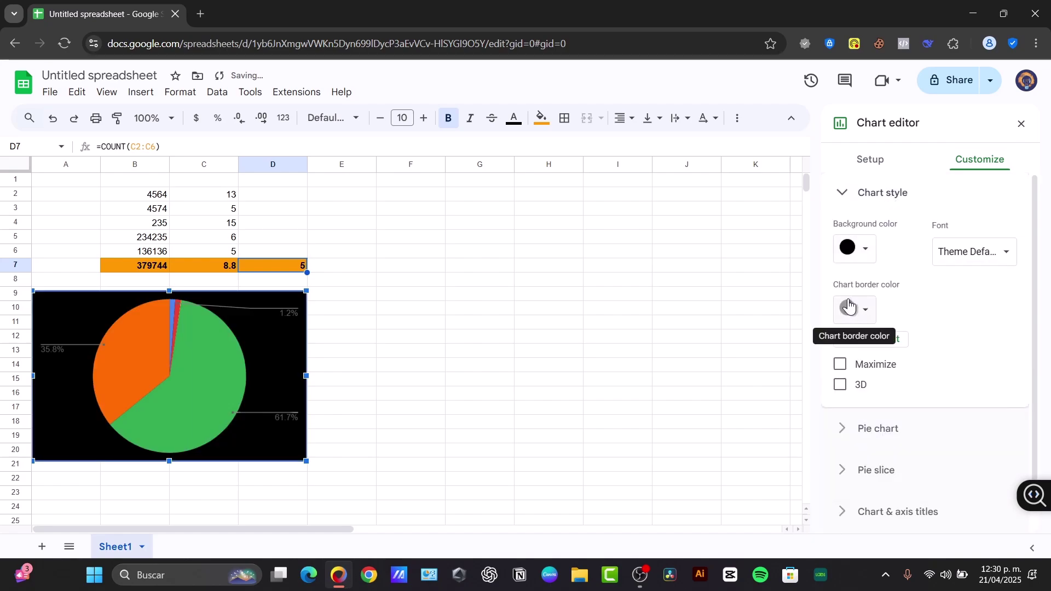
click(864, 251)
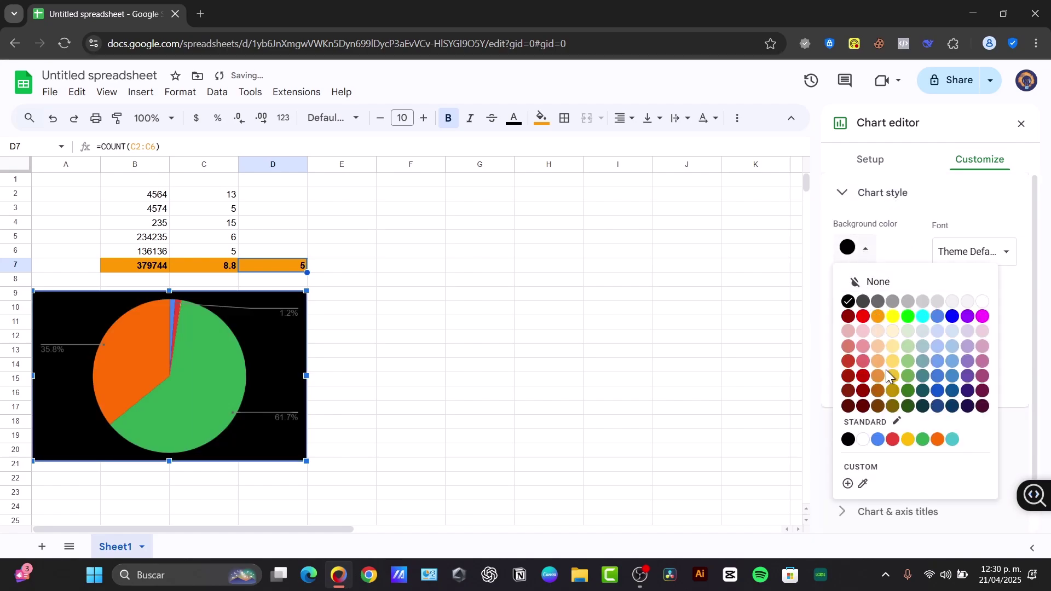
click(984, 303)
click(865, 311)
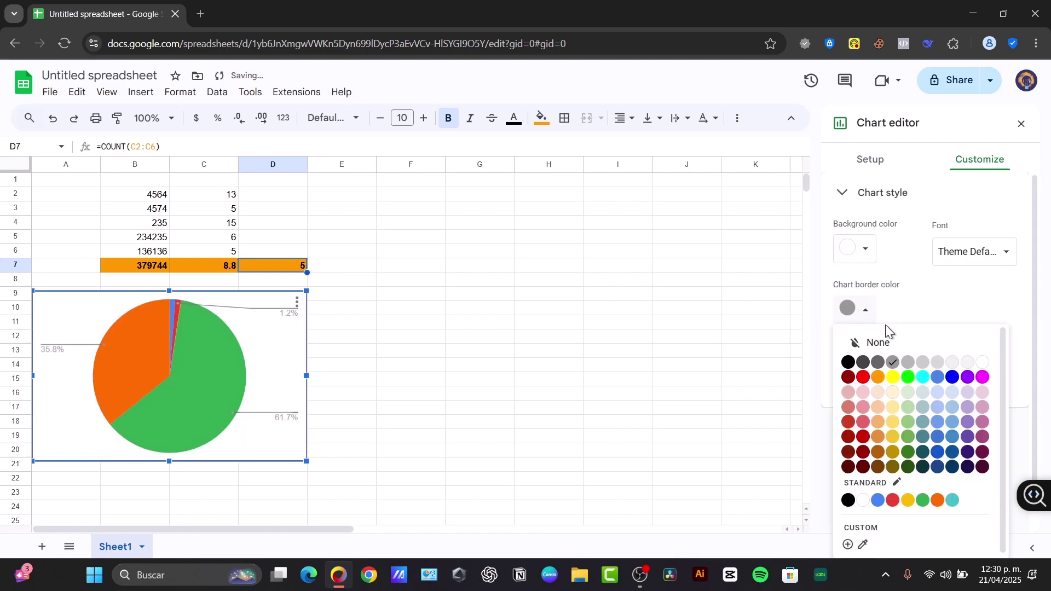
click(866, 361)
click(841, 385)
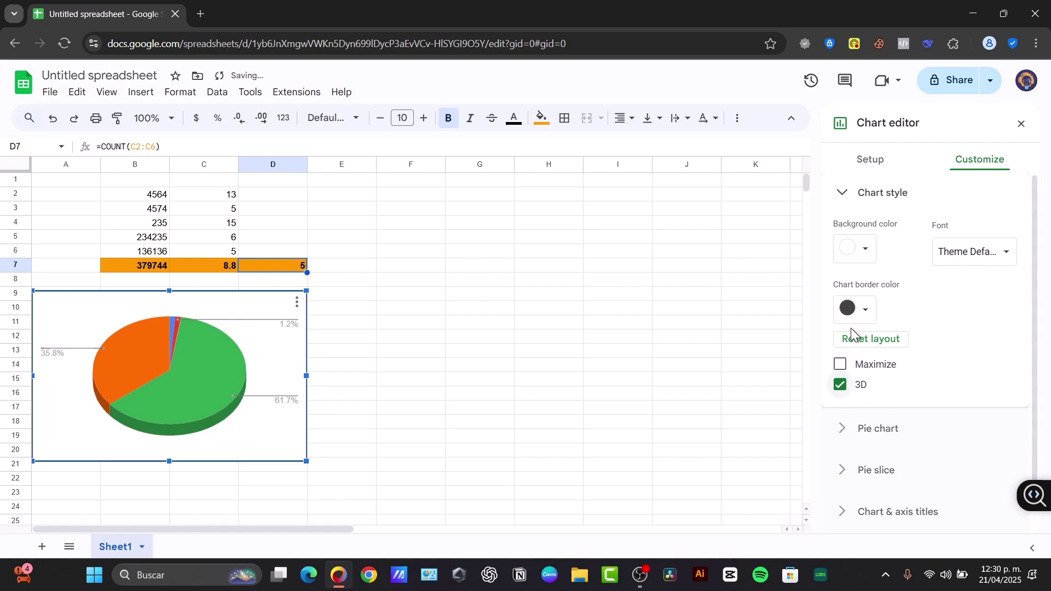
click(851, 430)
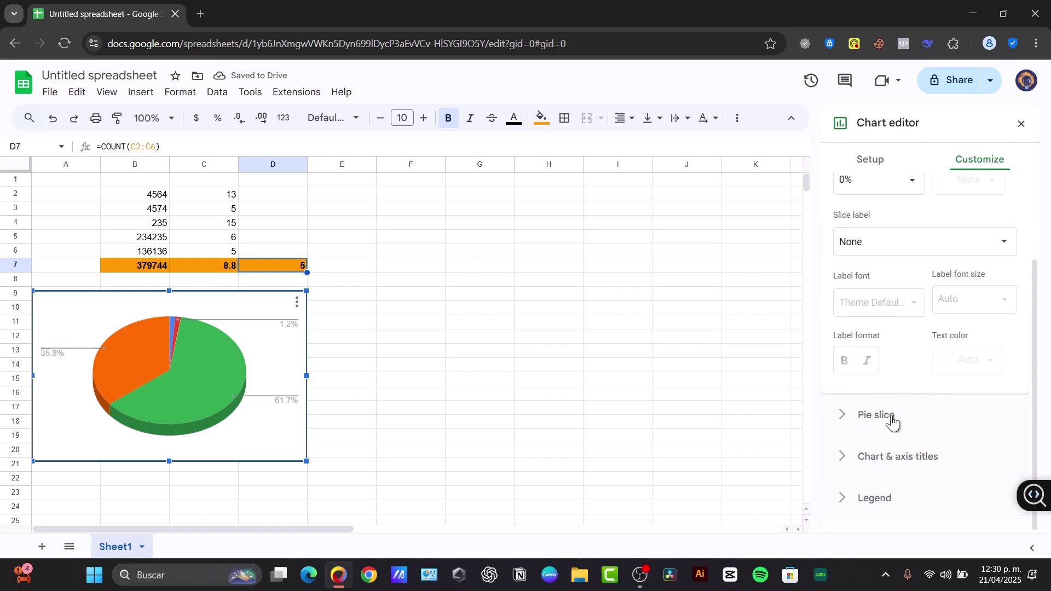
click(888, 418)
click(867, 356)
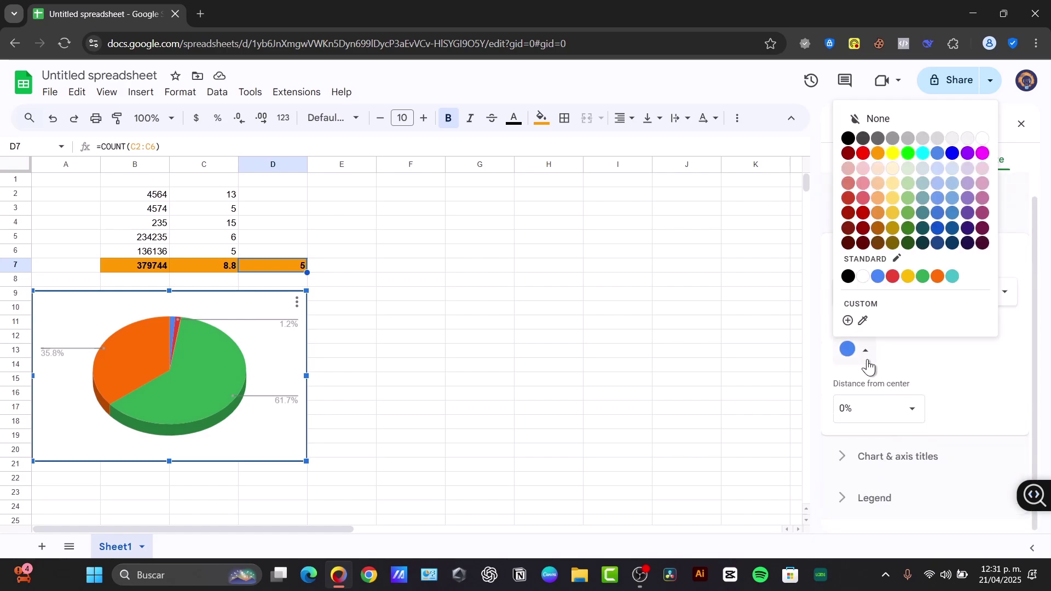
click(879, 277)
click(891, 408)
click(919, 442)
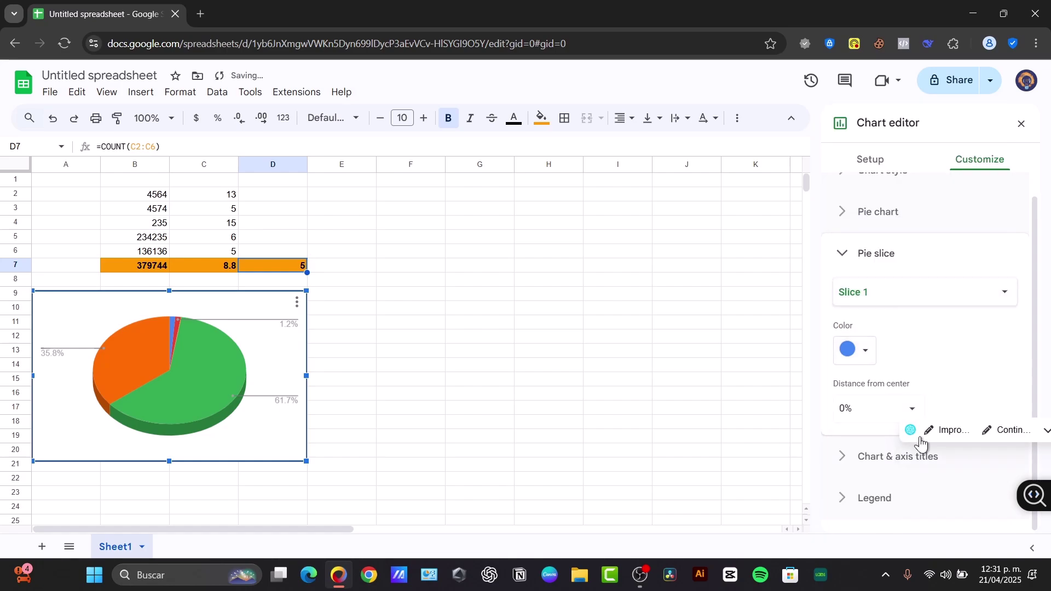
click(896, 457)
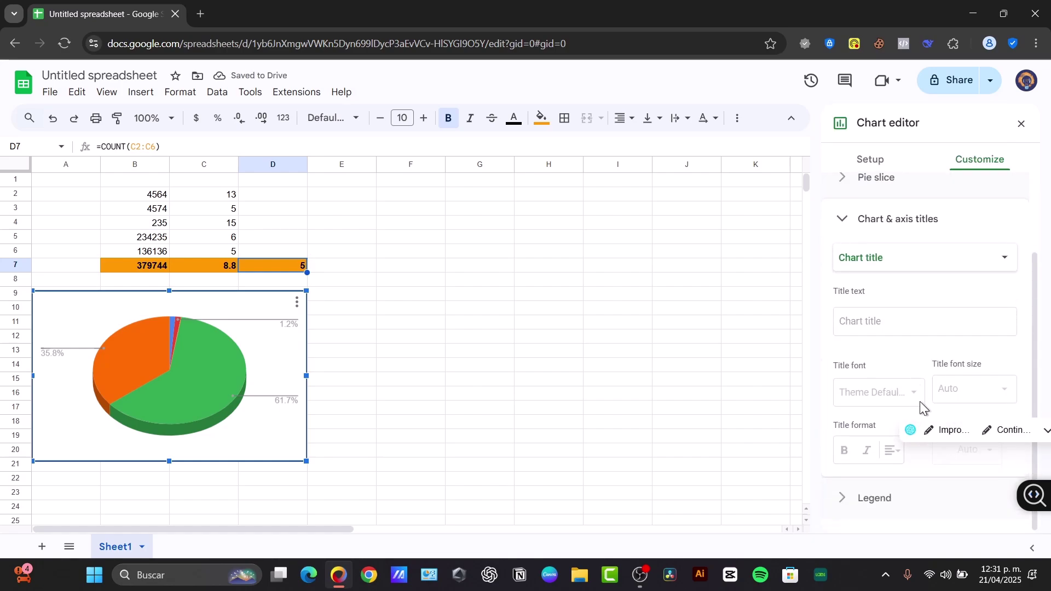
click(905, 497)
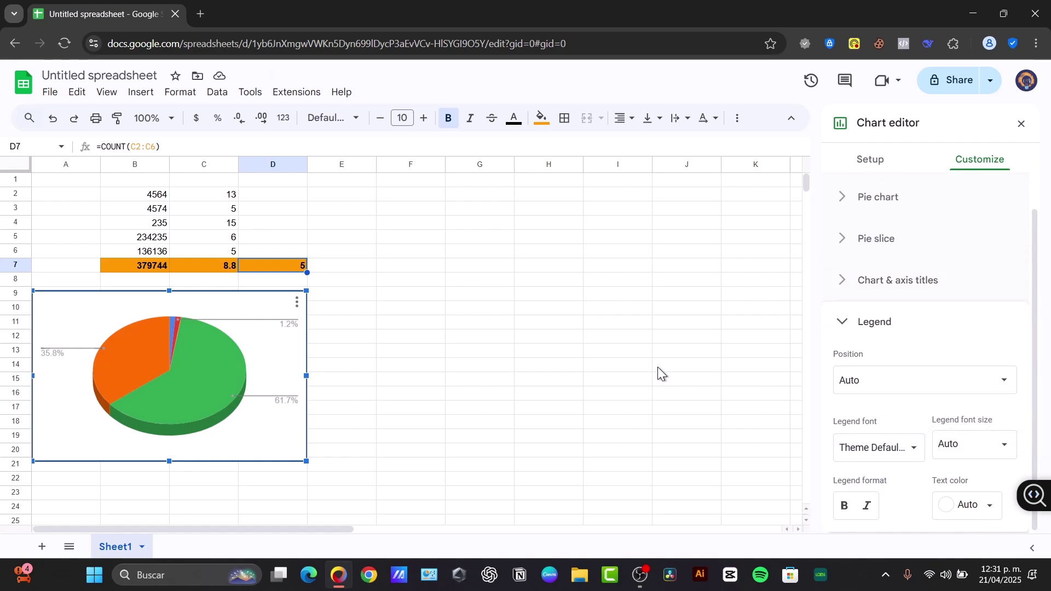
- Name the spreadsheet 'VALUE EXAMPLE' from the Share prompt and save it
click(943, 91)
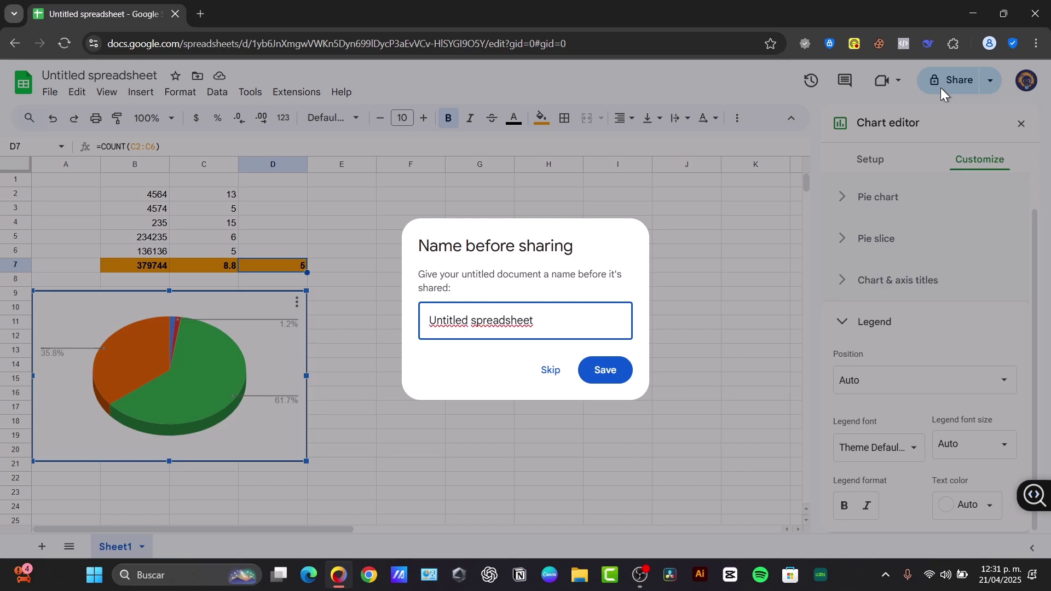
drag(551, 321, 399, 324)
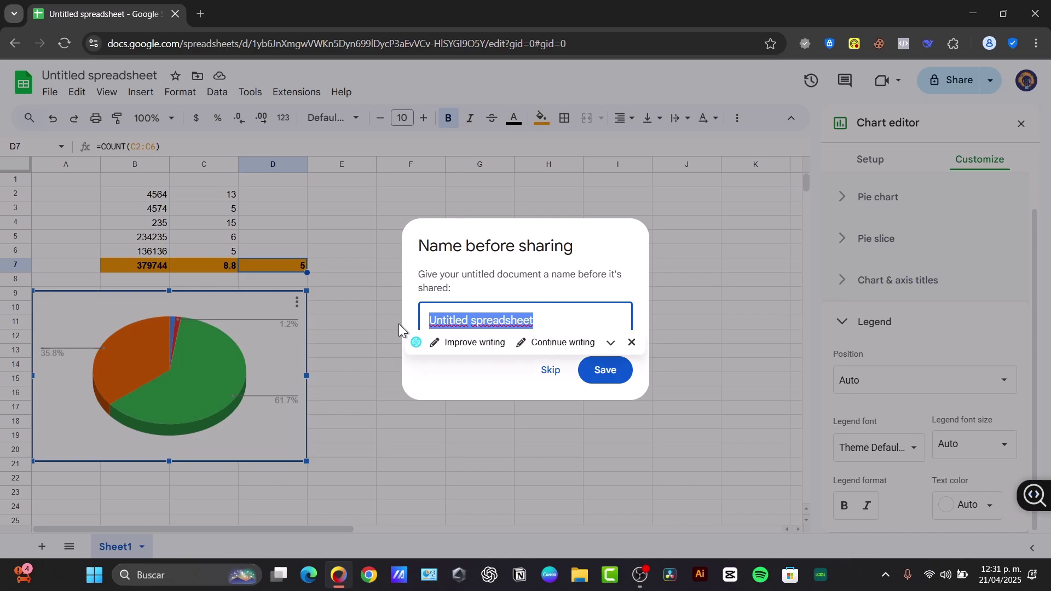
text(V)
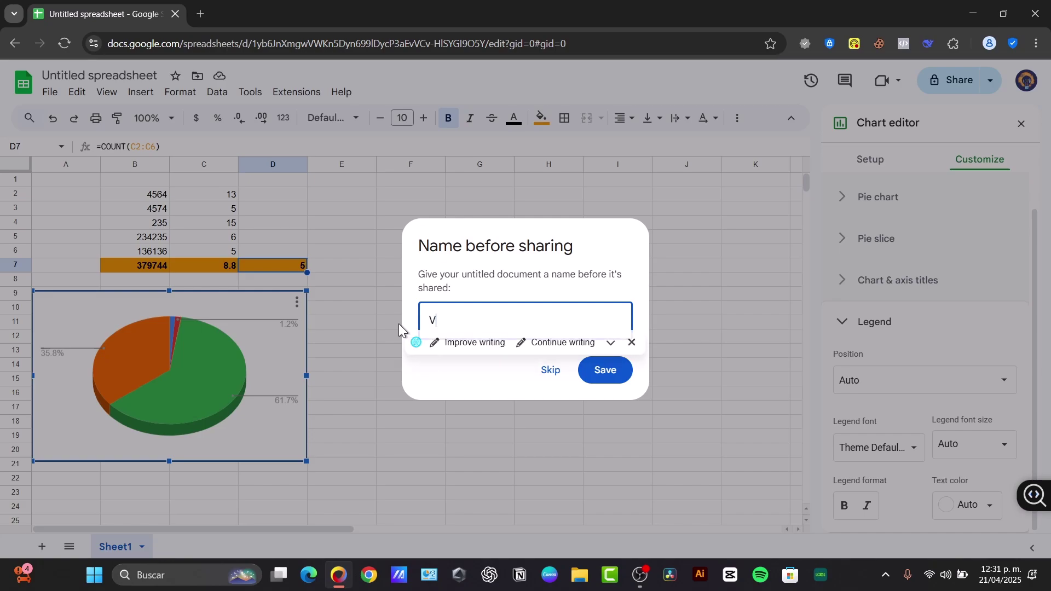
text(ALUE EXAMPLE)
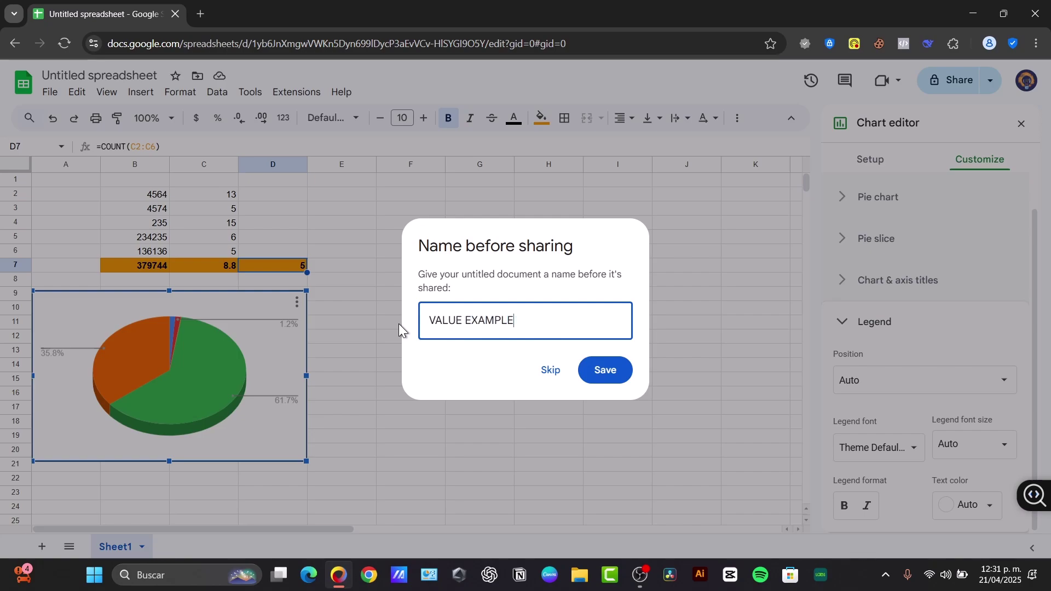
click(602, 367)
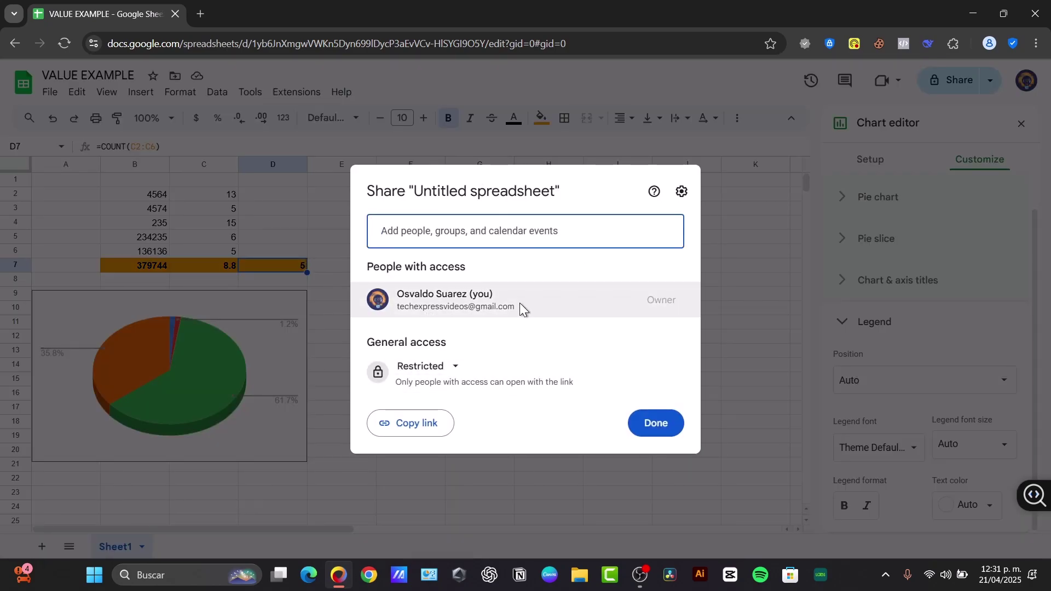
- Copy the spreadsheet's sharing link from the share dialog
click(468, 236)
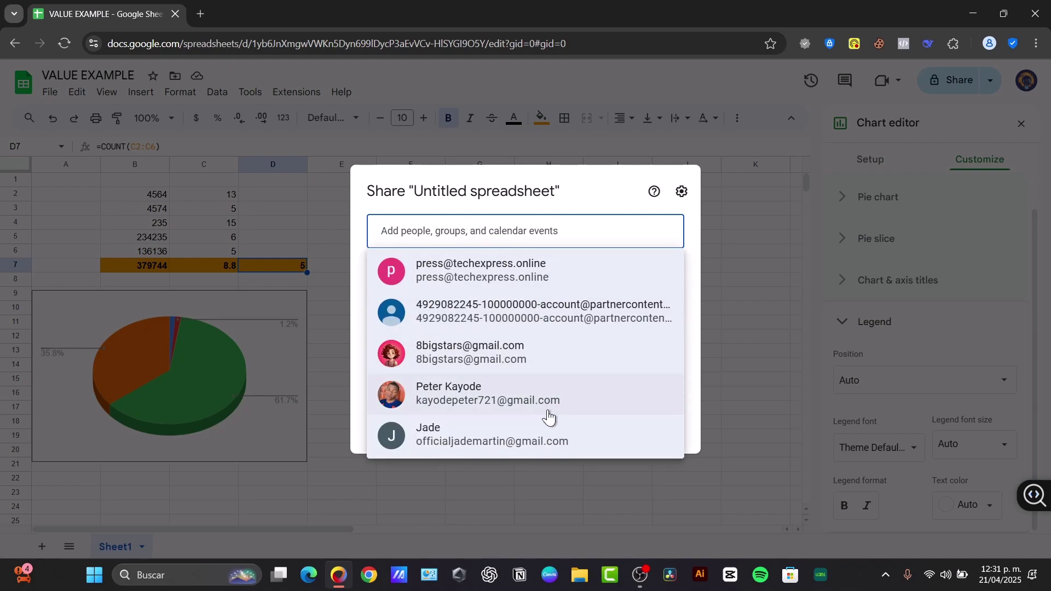
mouse_move(562, 333)
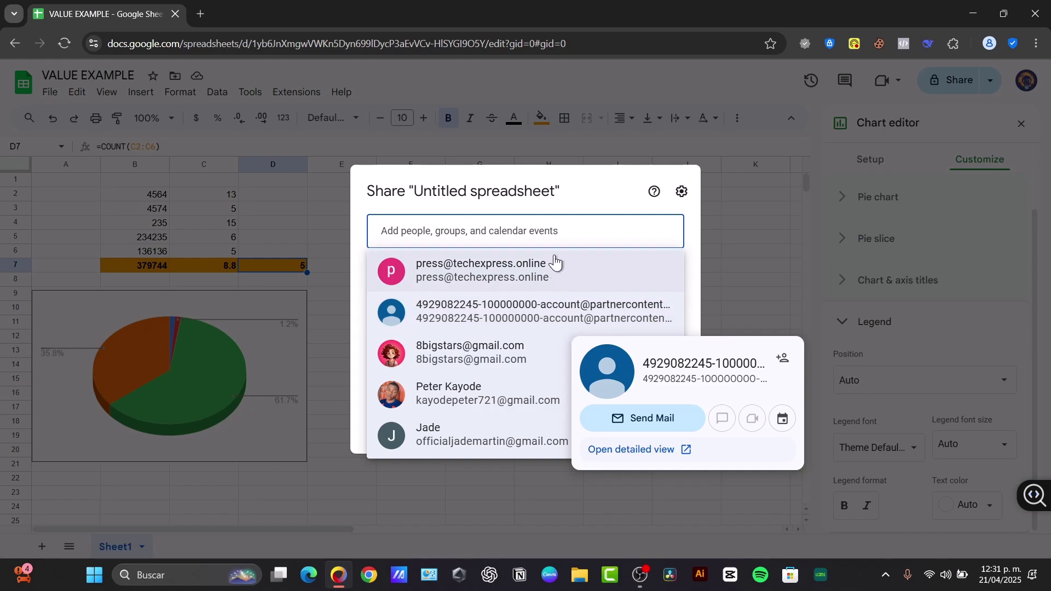
click(595, 203)
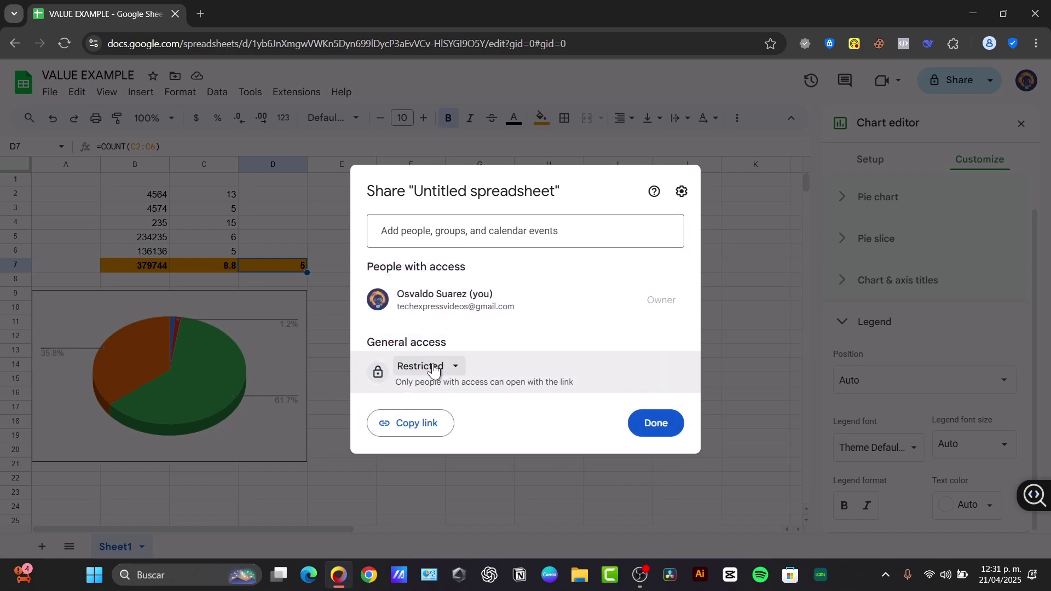
drag(441, 382, 578, 382)
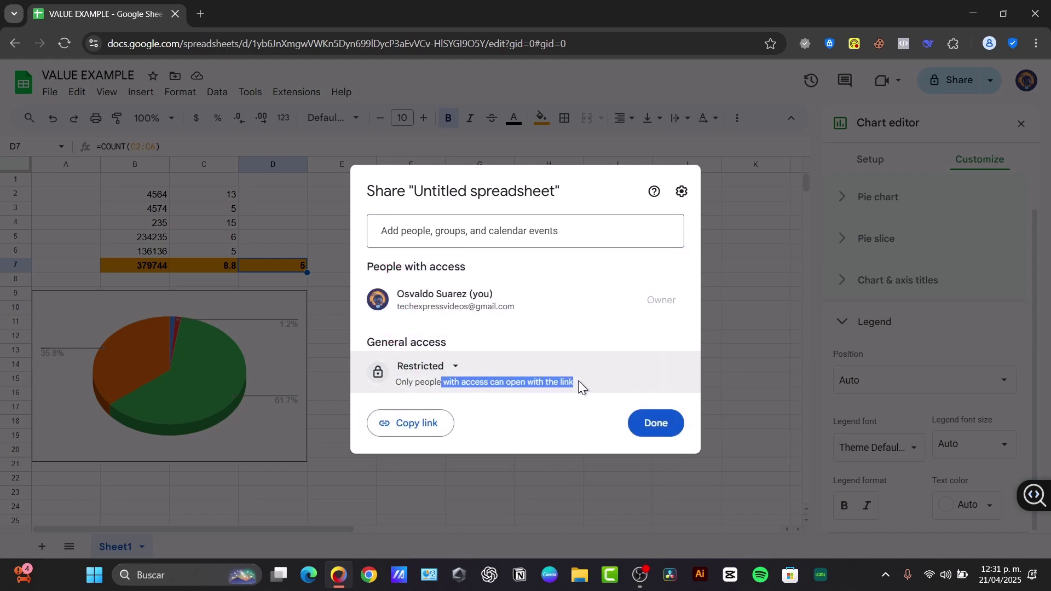
click(533, 415)
click(437, 430)
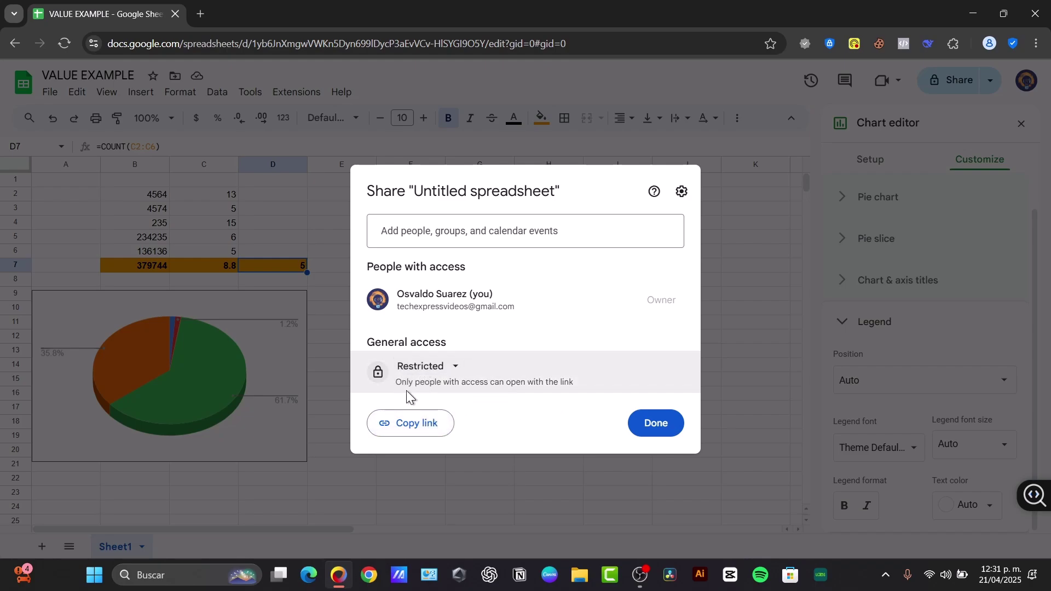
- Set General access to Anyone with the link as Viewer and close the dialog
drag(545, 382, 596, 383)
click(547, 382)
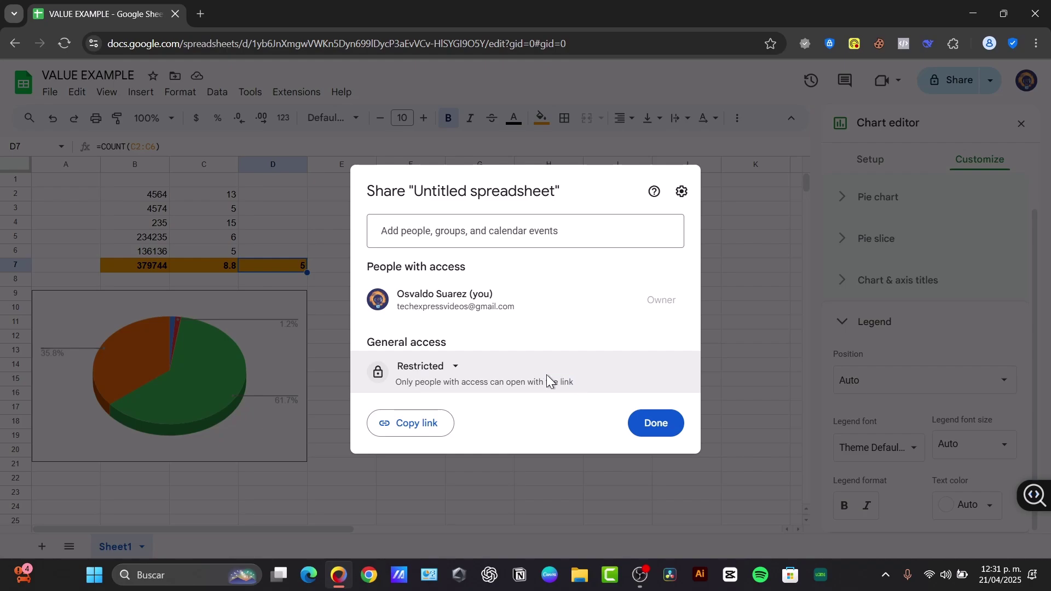
click(446, 368)
click(511, 430)
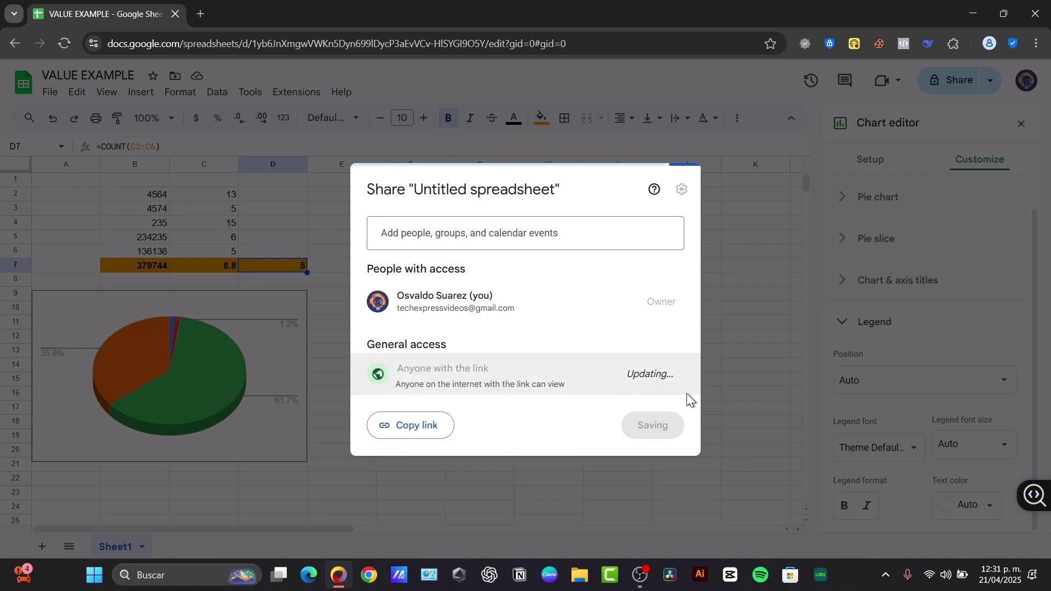
click(659, 379)
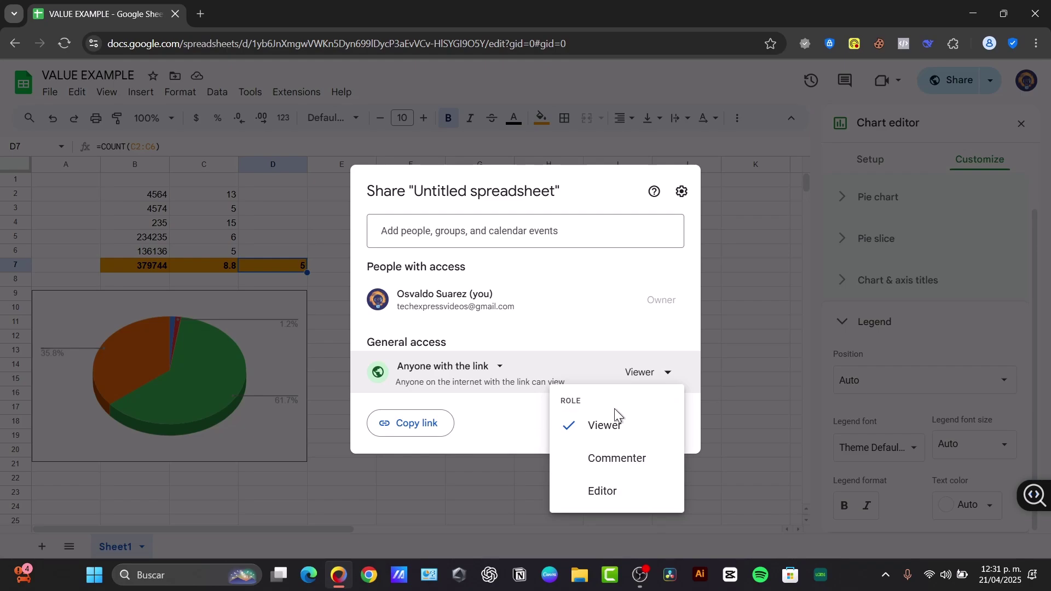
click(618, 427)
click(656, 422)
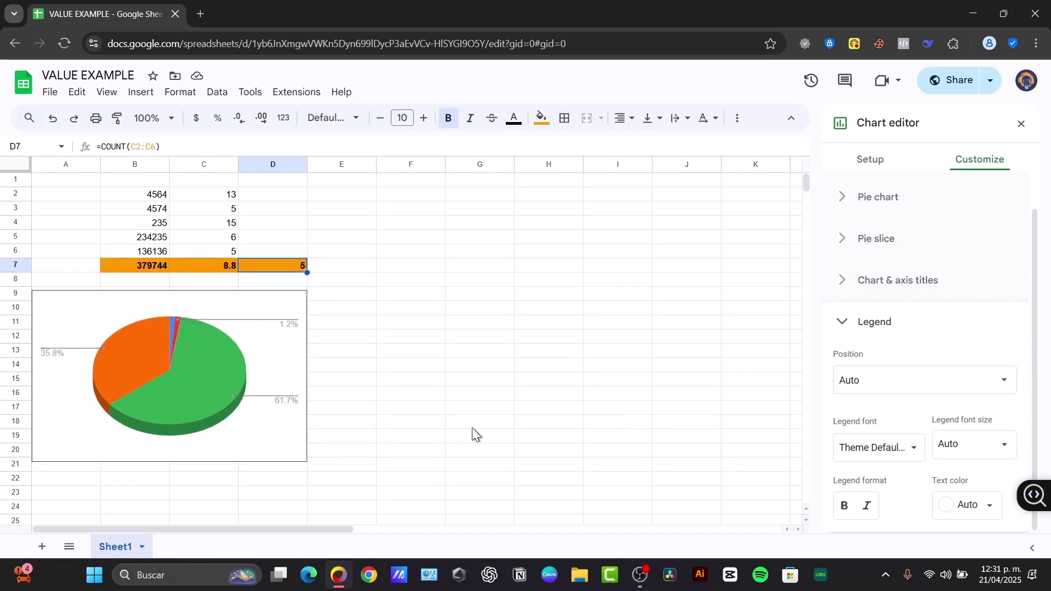